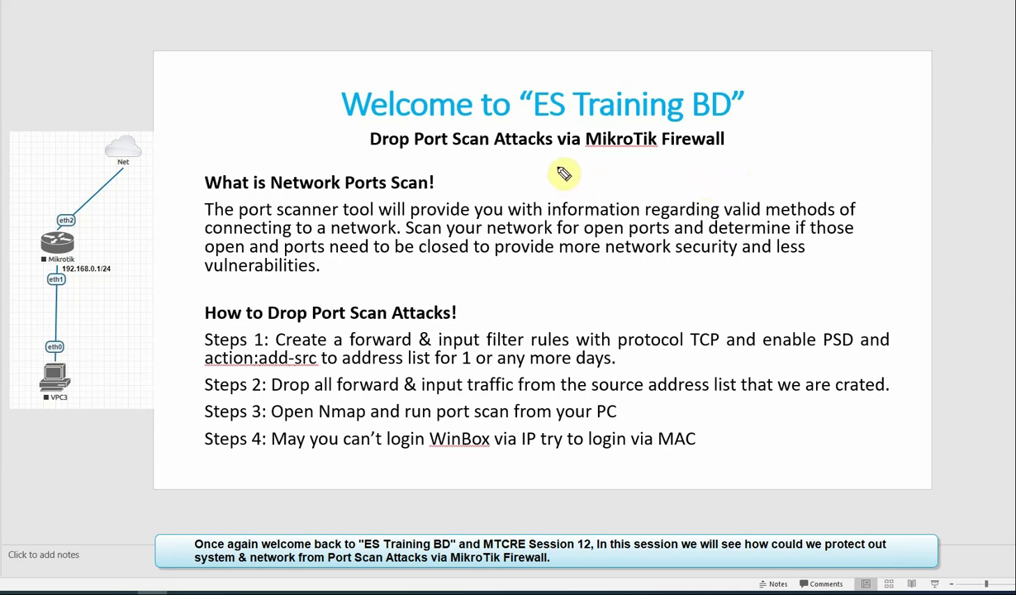
Underline subtitle words, jot and circle 1023, and mark the diagram, then erase all ink.
left_click_drag(490, 160, 559, 141)
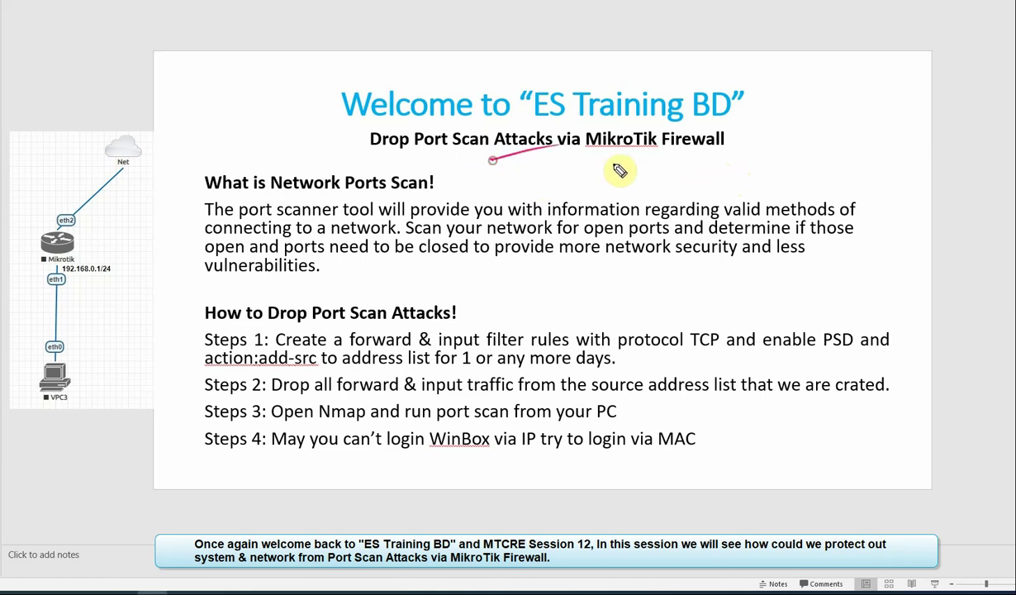
key("e")
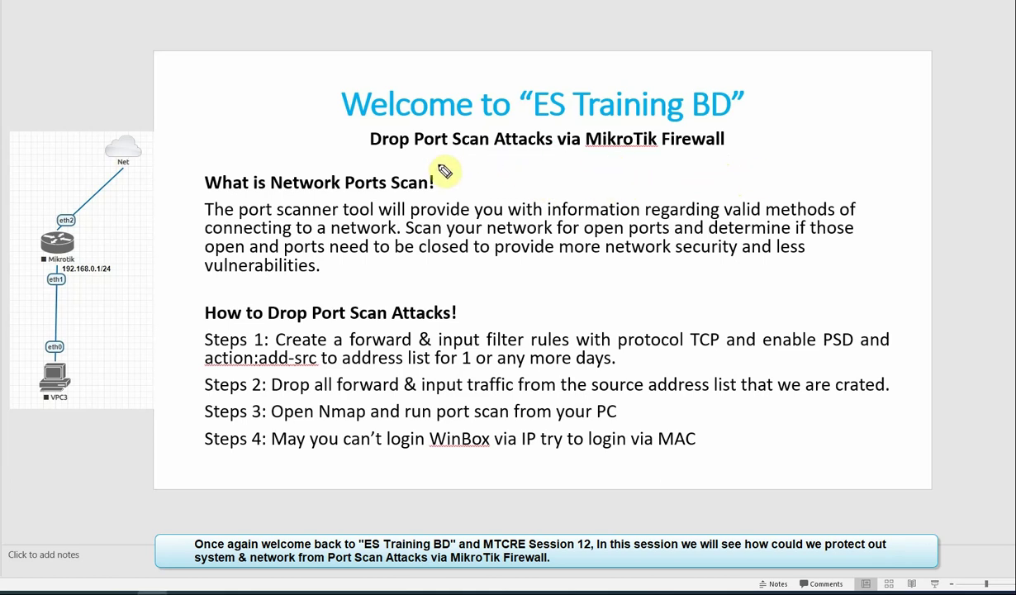
left_click_drag(652, 157, 723, 142)
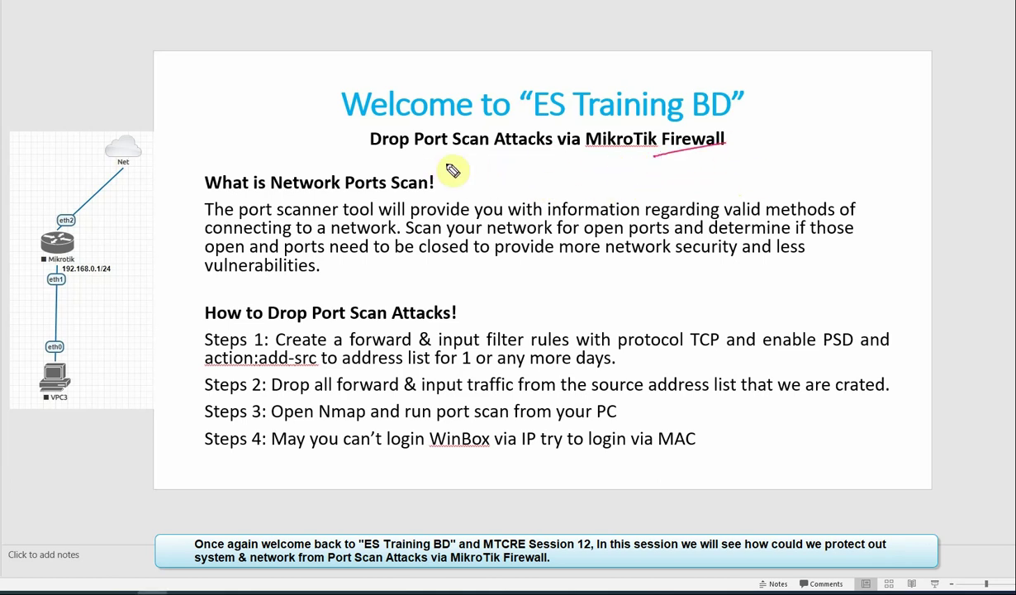
left_click_drag(411, 151, 507, 145)
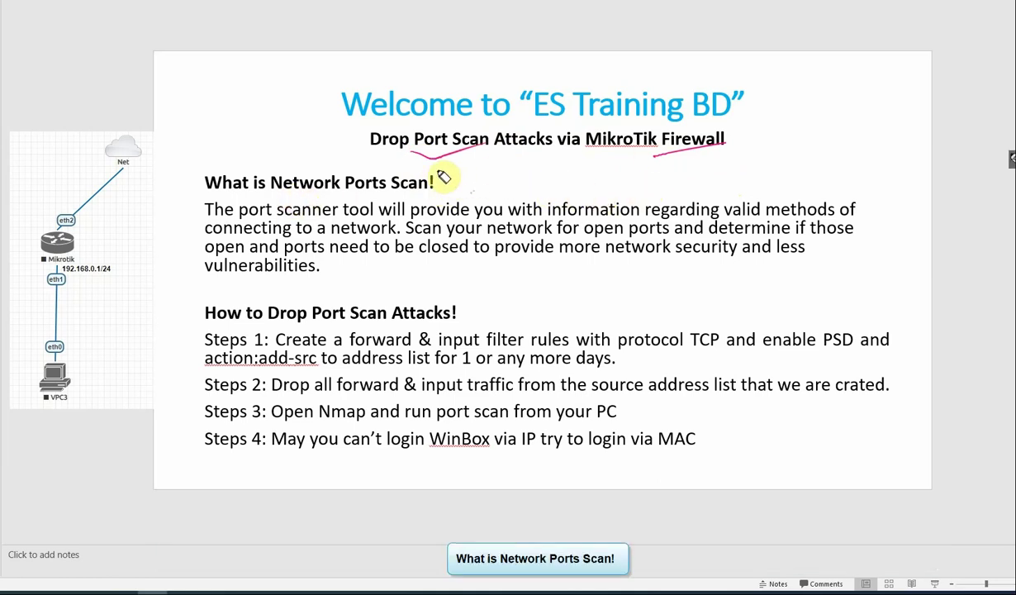
left_click_drag(445, 170, 450, 188)
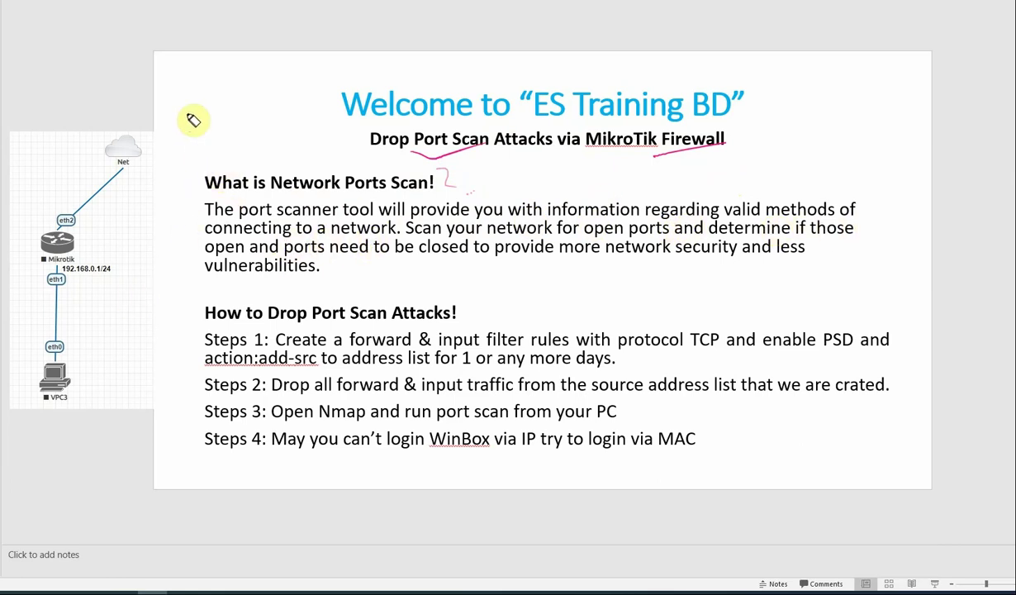
left_click_drag(183, 107, 183, 130)
left_click_drag(199, 86, 248, 109)
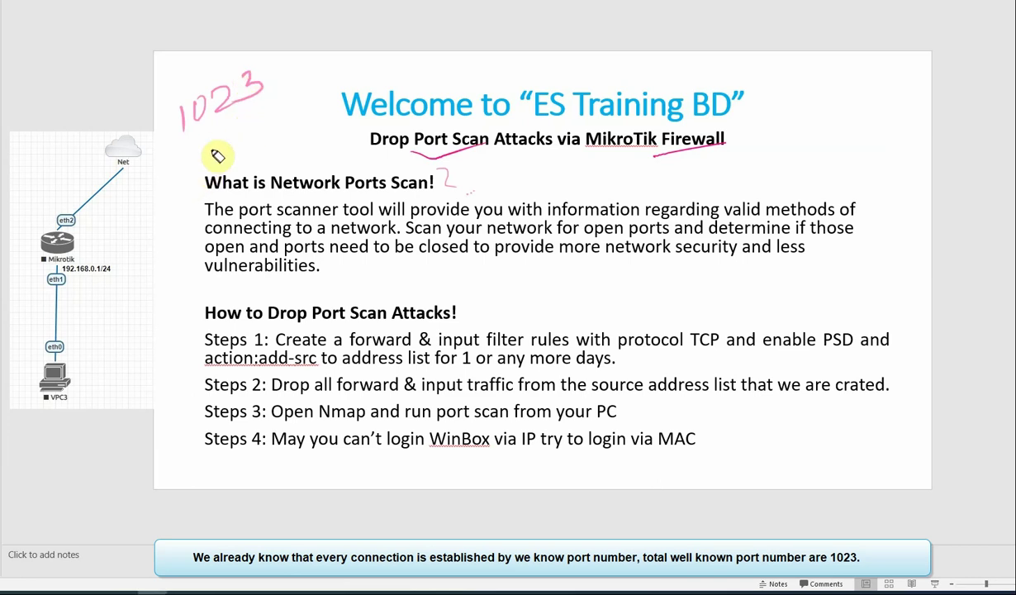
mouse_move(236, 63)
left_mouse_down()
mouse_move(216, 149)
mouse_move(235, 64)
left_mouse_up()
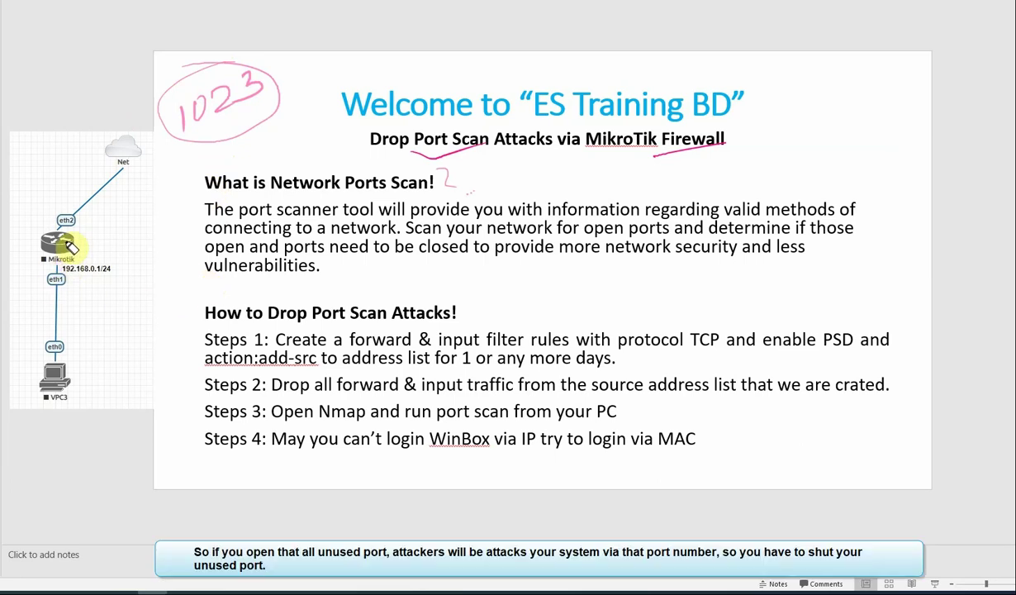
mouse_move(80, 240)
left_mouse_down()
mouse_move(111, 223)
mouse_move(58, 248)
mouse_move(36, 228)
mouse_move(87, 240)
left_mouse_up()
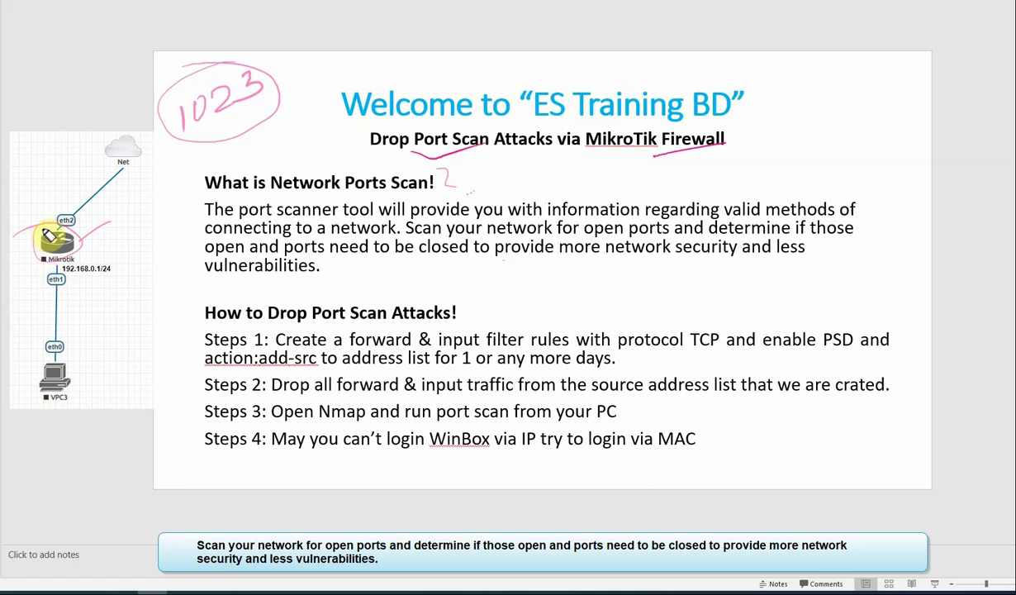
left_click_drag(82, 241, 111, 217)
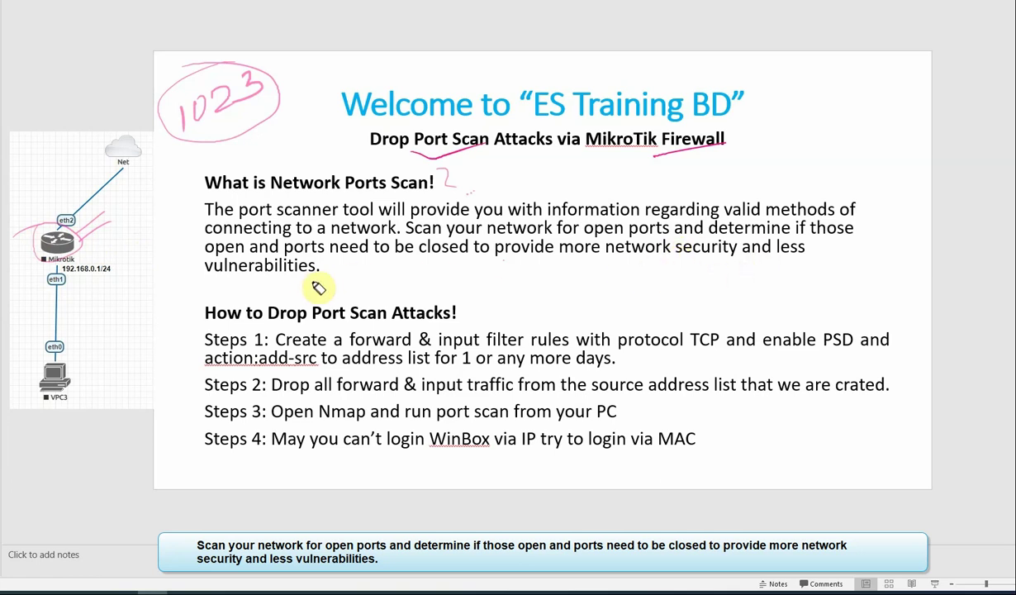
left_click_drag(308, 279, 347, 265)
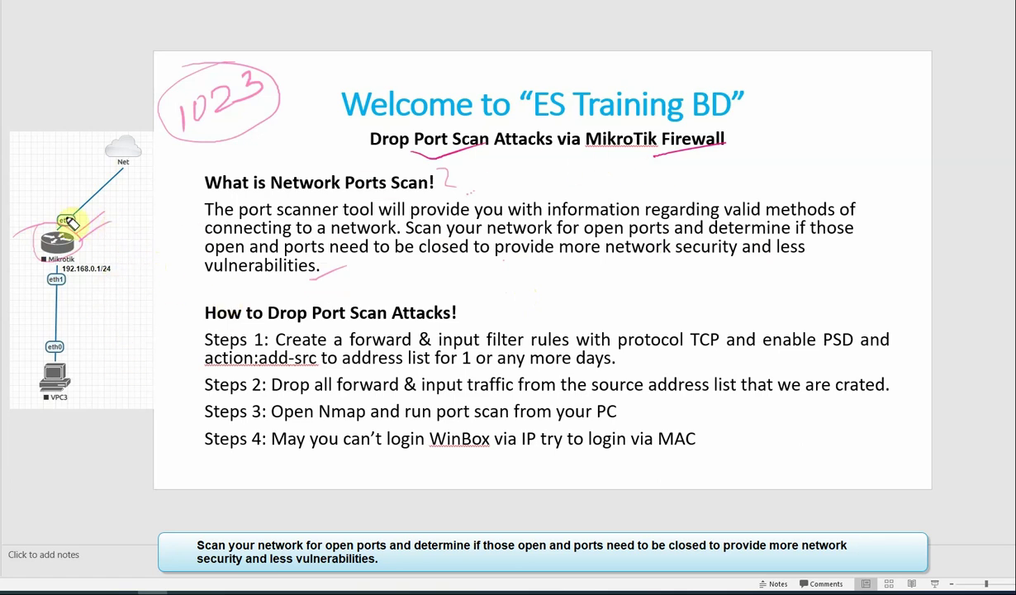
key("e")
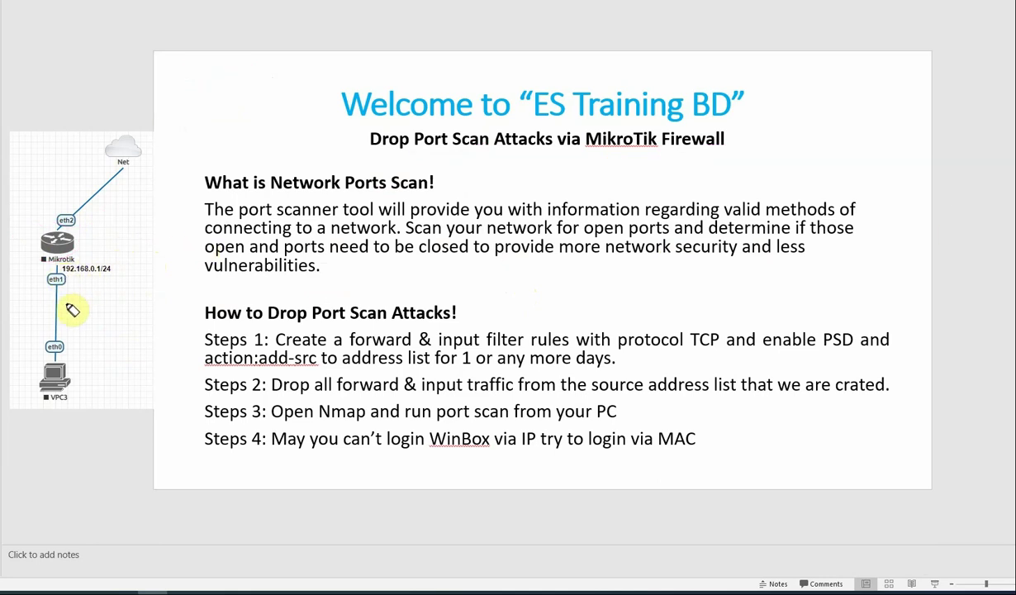
Handwrite LAN, WAN and ISP labels around the network diagram with the pen.
mouse_move(76, 308)
left_mouse_down()
mouse_move(100, 310)
mouse_move(134, 267)
left_mouse_up()
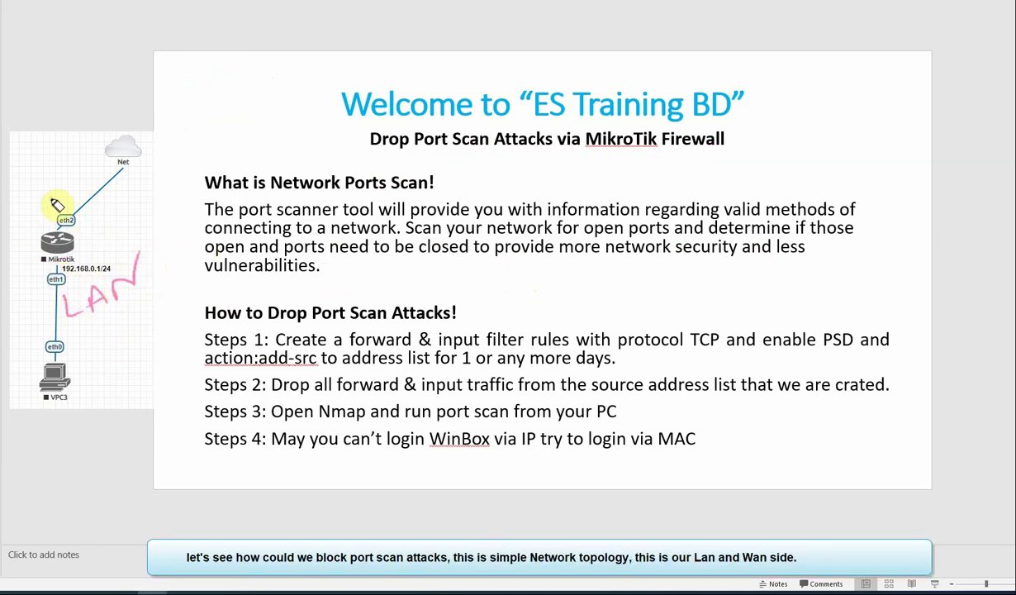
mouse_move(49, 197)
left_mouse_down()
mouse_move(85, 185)
mouse_move(141, 141)
left_mouse_up()
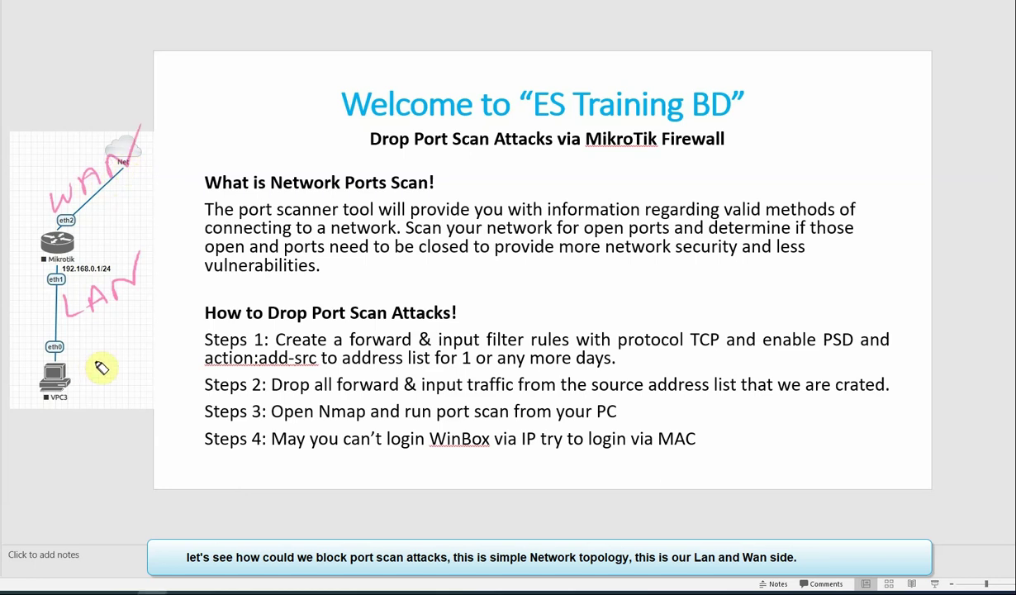
mouse_move(100, 362)
left_mouse_down()
mouse_move(91, 392)
mouse_move(103, 390)
left_mouse_up()
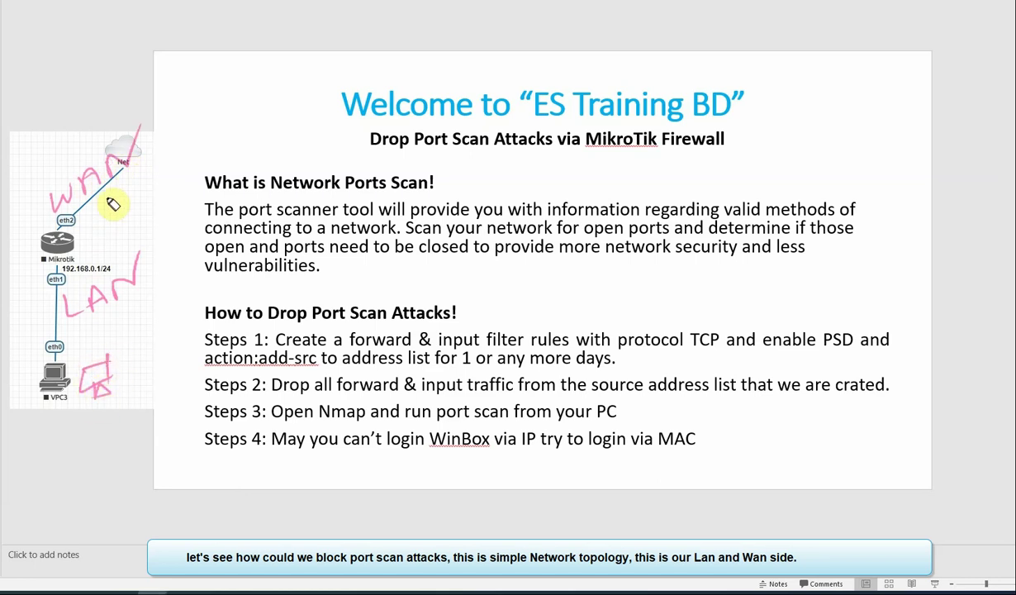
mouse_move(111, 194)
left_mouse_down()
mouse_move(197, 50)
mouse_move(82, 109)
left_mouse_up()
left_click_drag(152, 86, 182, 83)
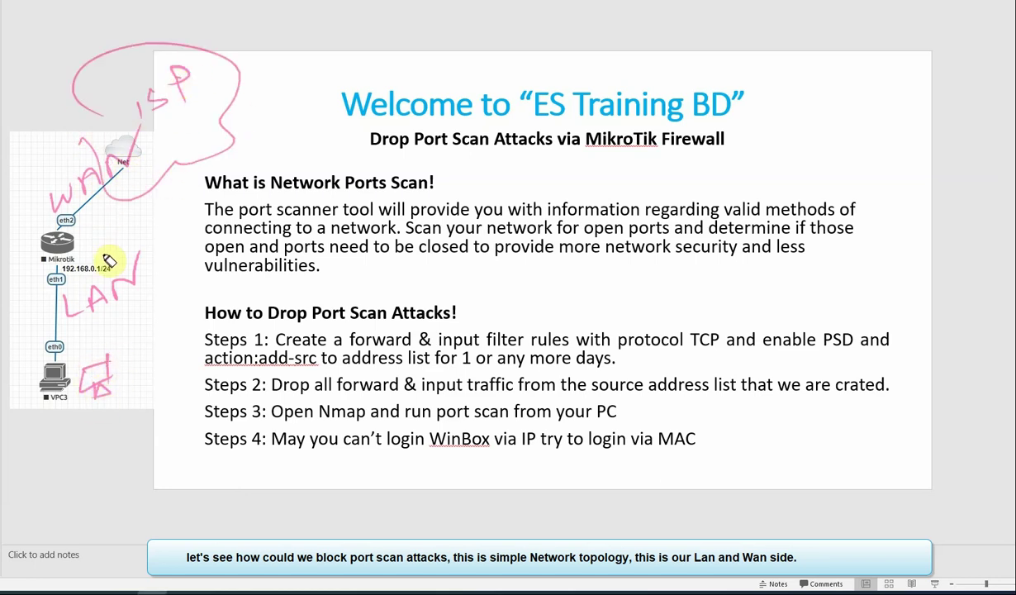
left_click_drag(25, 342, 41, 258)
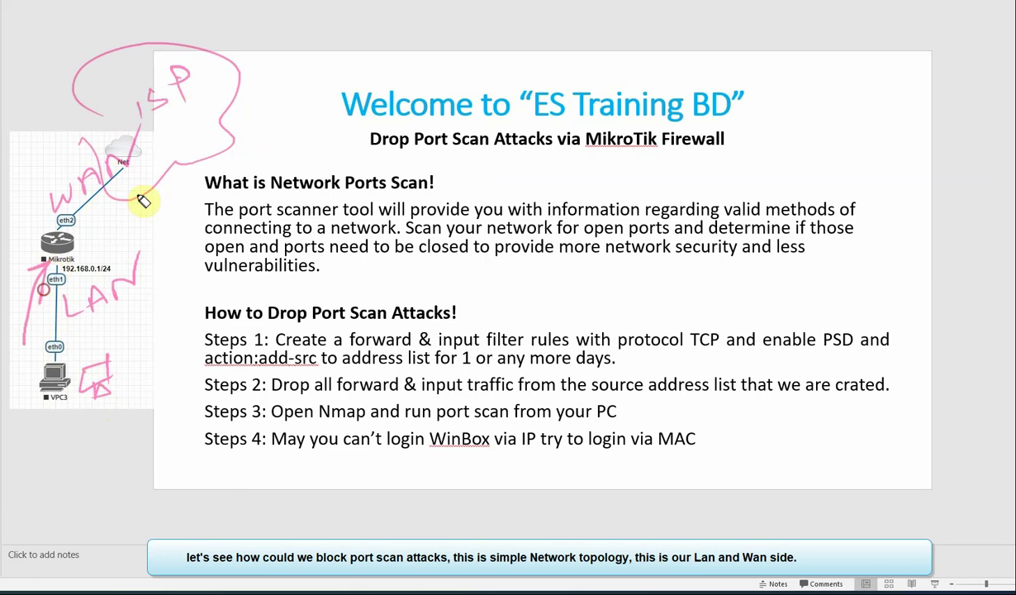
left_click_drag(92, 227, 143, 207)
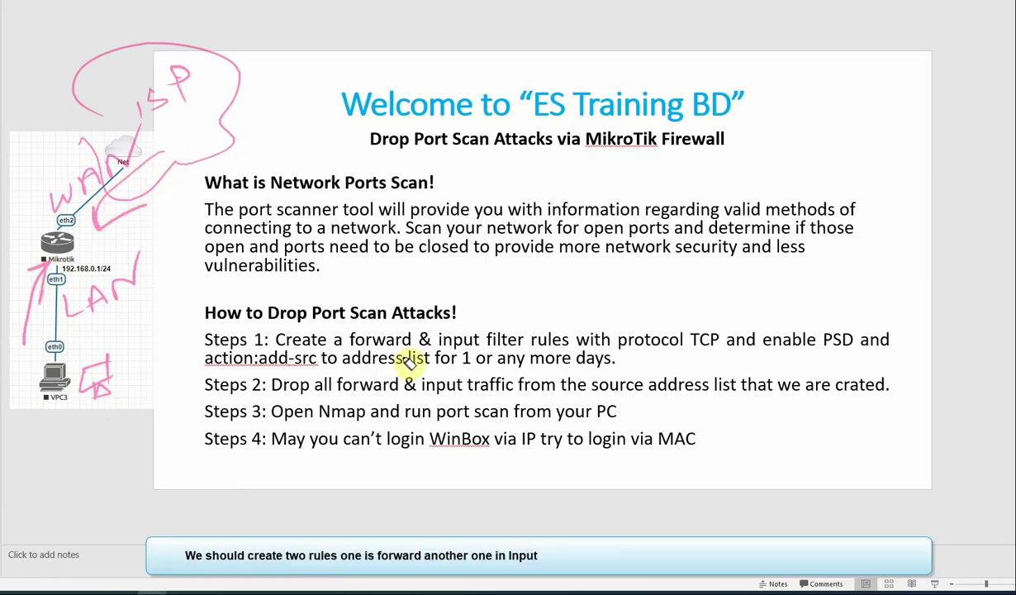
Circle forward, input, PSD and the 1 in Step 1, underlining TCP and add-src to address.
mouse_move(394, 357)
left_mouse_down()
mouse_move(388, 338)
mouse_move(358, 329)
mouse_move(483, 340)
mouse_move(476, 324)
mouse_move(446, 312)
left_mouse_up()
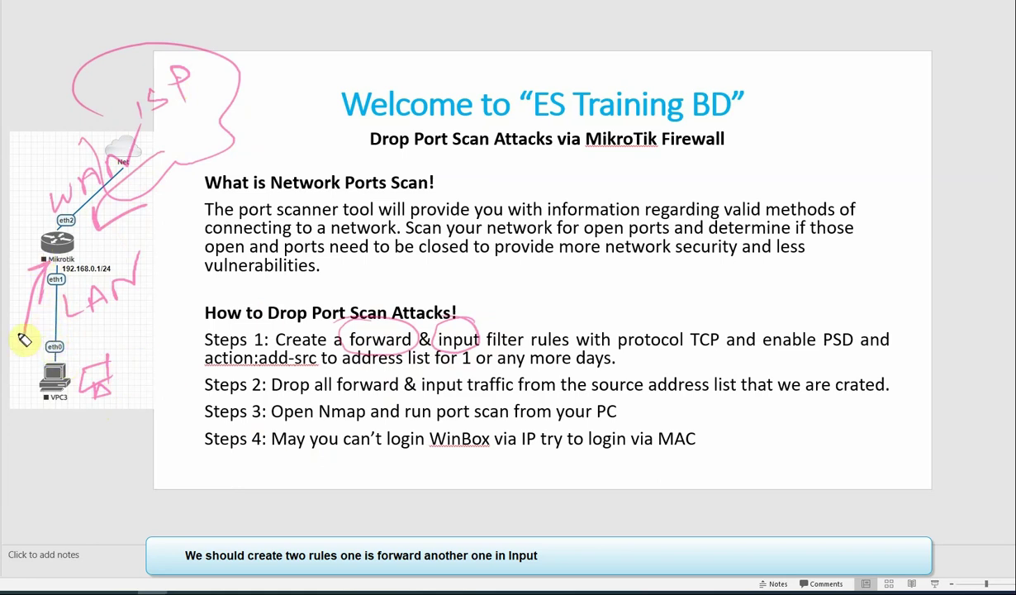
left_click_drag(37, 327, 48, 230)
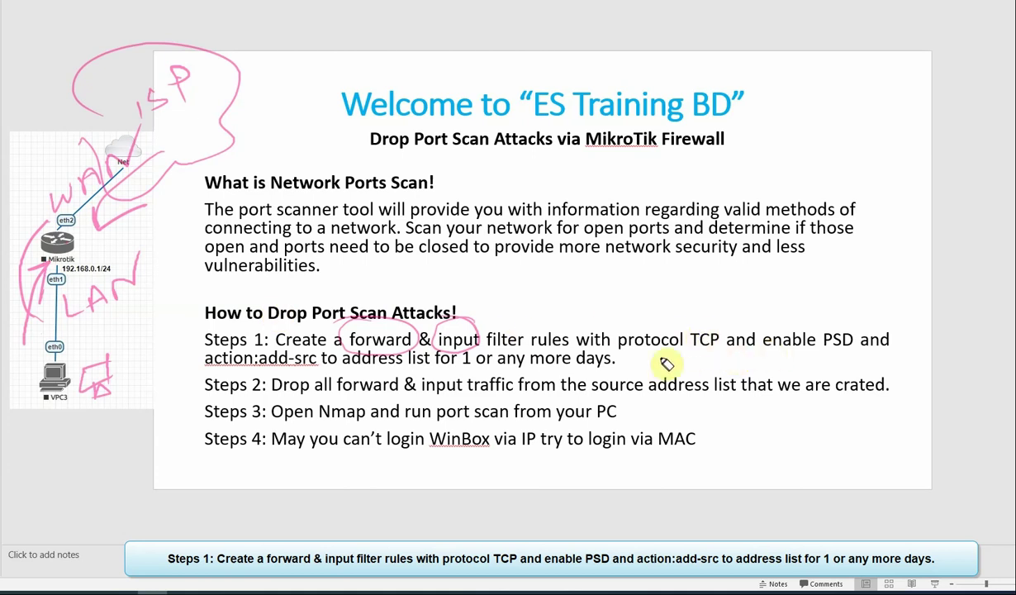
left_click_drag(687, 355, 737, 351)
mouse_move(848, 357)
left_mouse_down()
mouse_move(829, 323)
mouse_move(812, 345)
mouse_move(858, 347)
left_mouse_up()
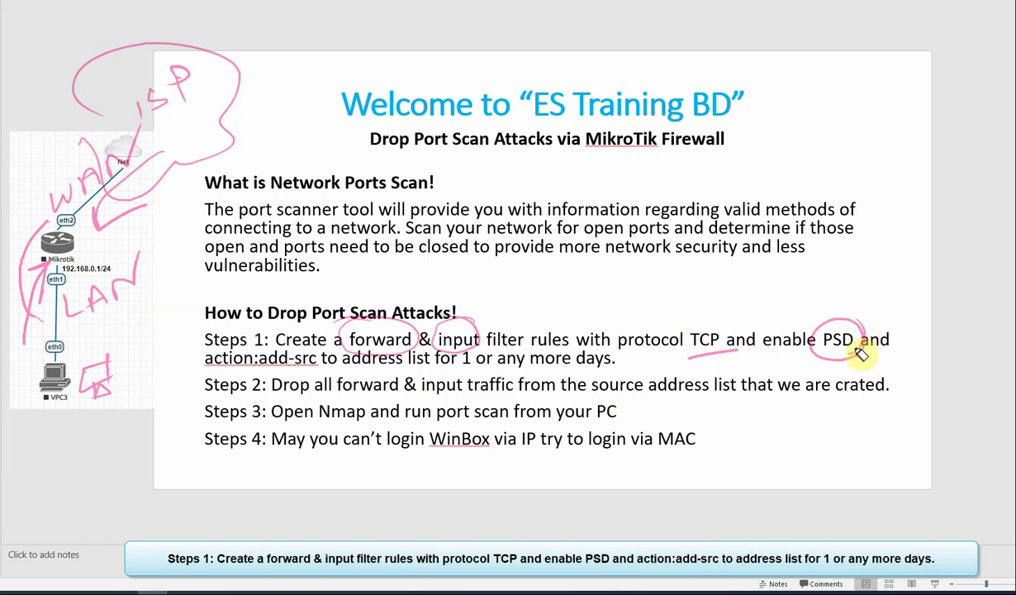
left_click_drag(855, 317, 889, 311)
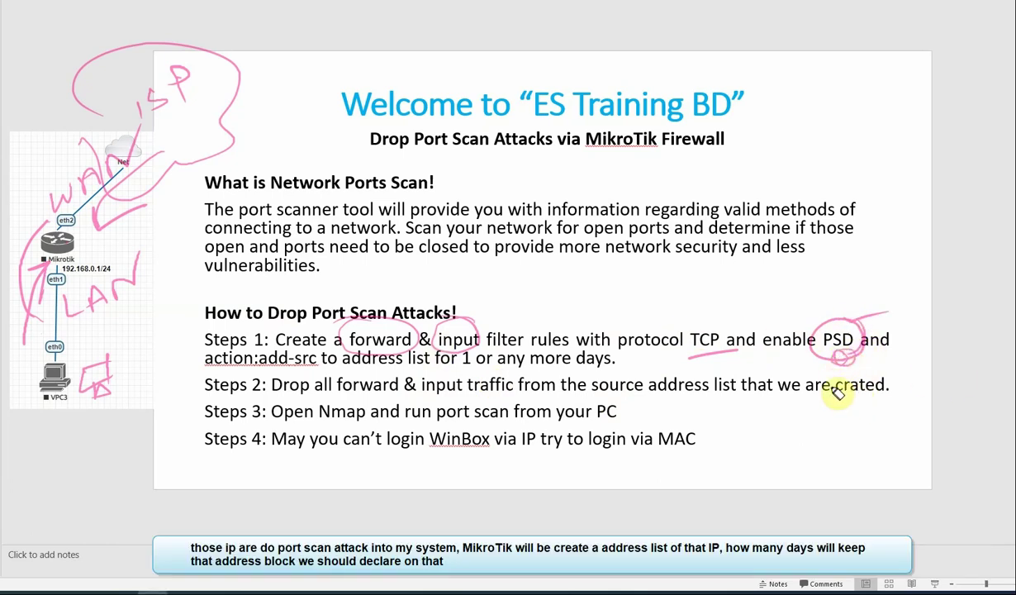
left_click_drag(287, 378, 481, 374)
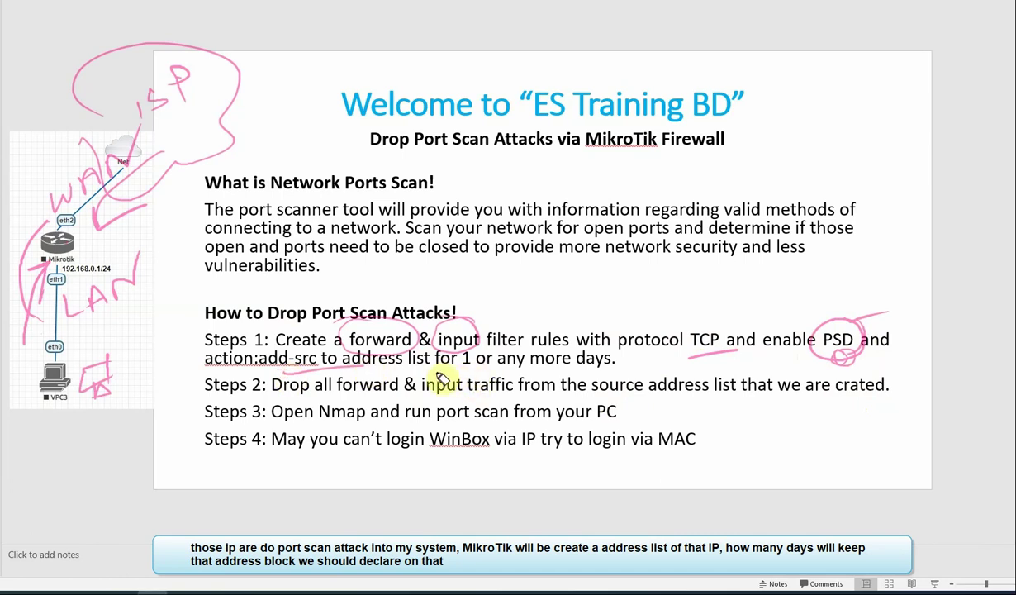
mouse_move(479, 376)
left_mouse_down()
mouse_move(429, 346)
mouse_move(496, 384)
left_mouse_up()
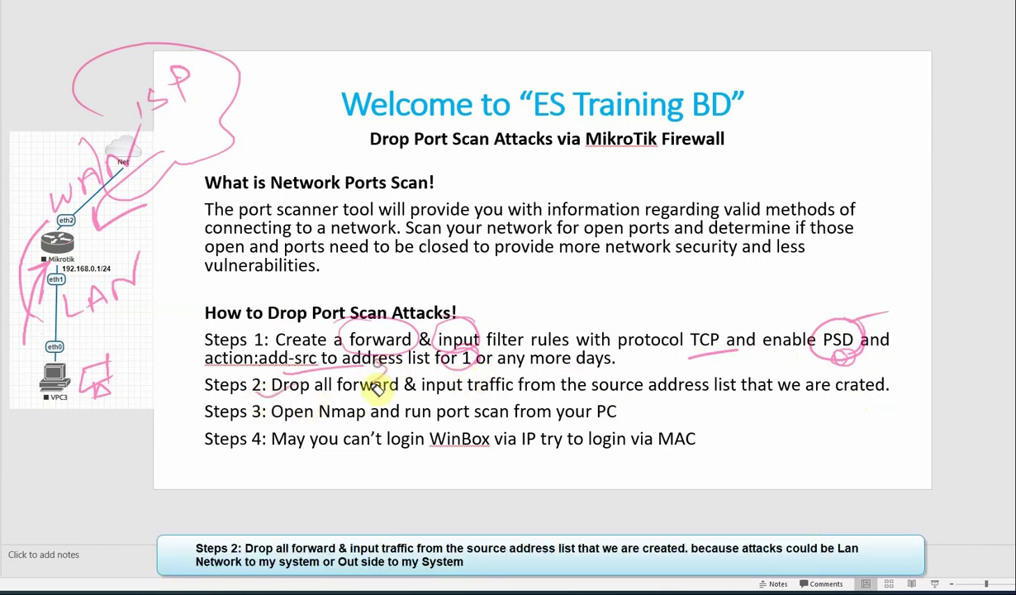
left_click_drag(173, 403, 188, 370)
left_click_drag(166, 381, 203, 388)
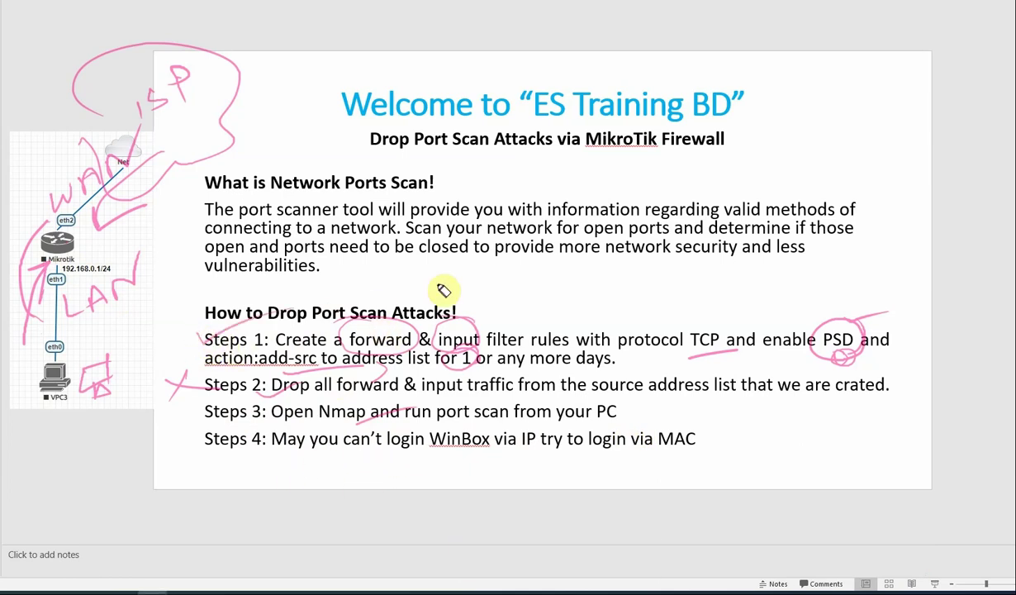
In WinBox, start a new firewall filter rule on the forward chain with protocol tcp.
key("Escape")
key("alt+Tab")
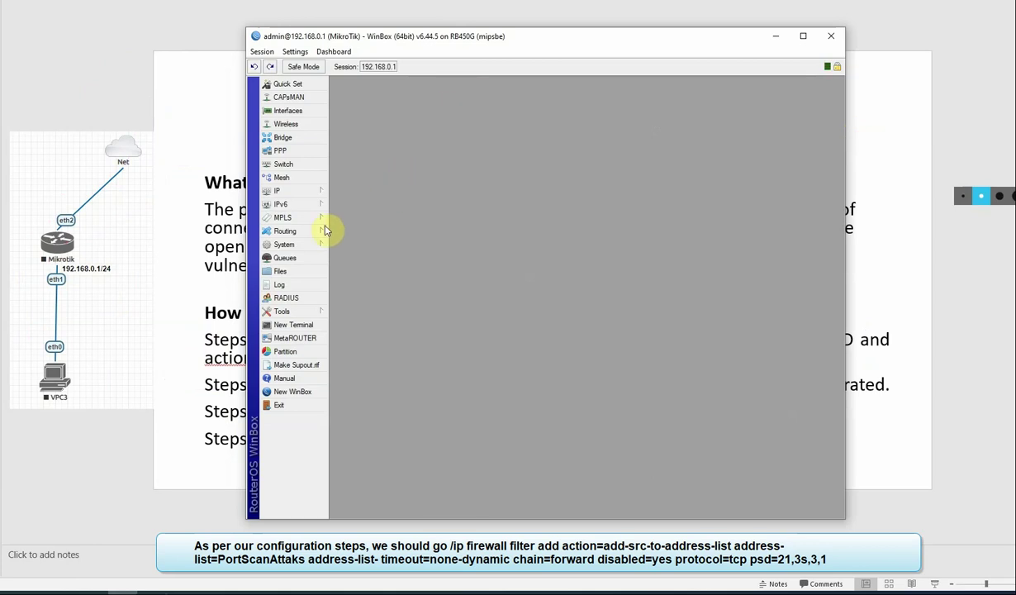
left_click(303, 191)
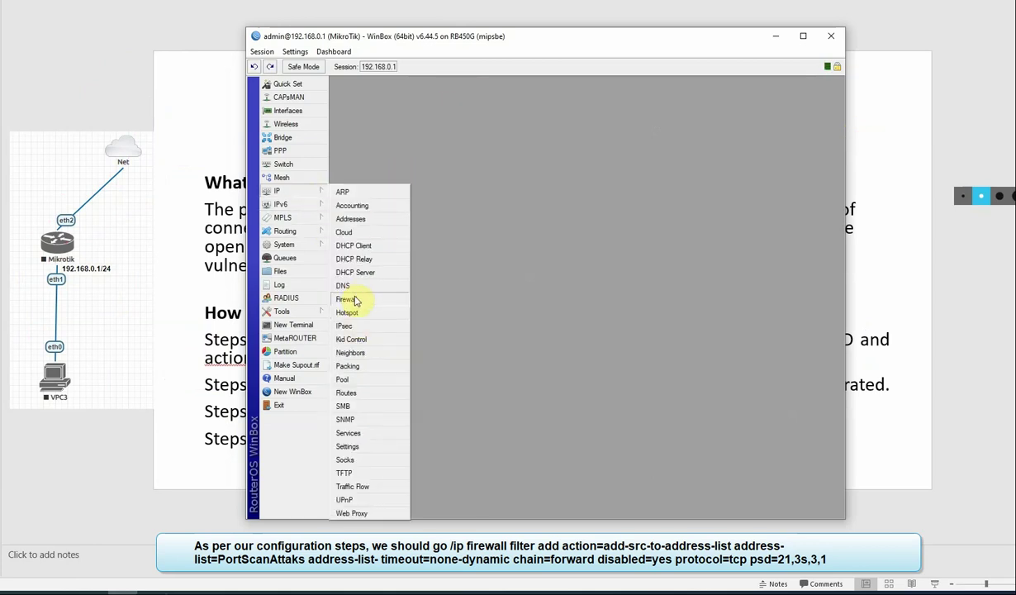
left_click(355, 298)
left_click(339, 250)
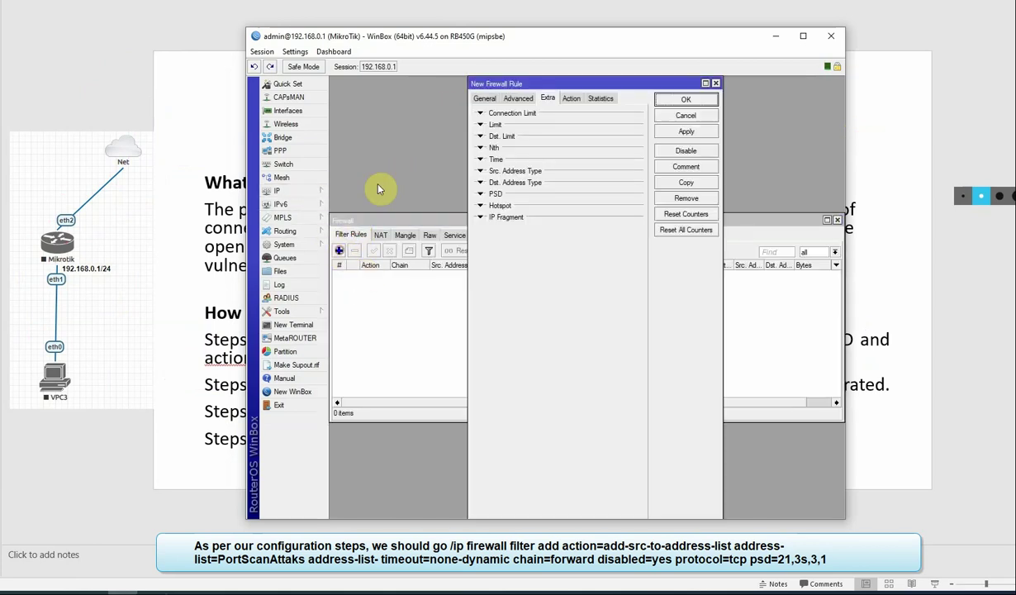
left_click(485, 99)
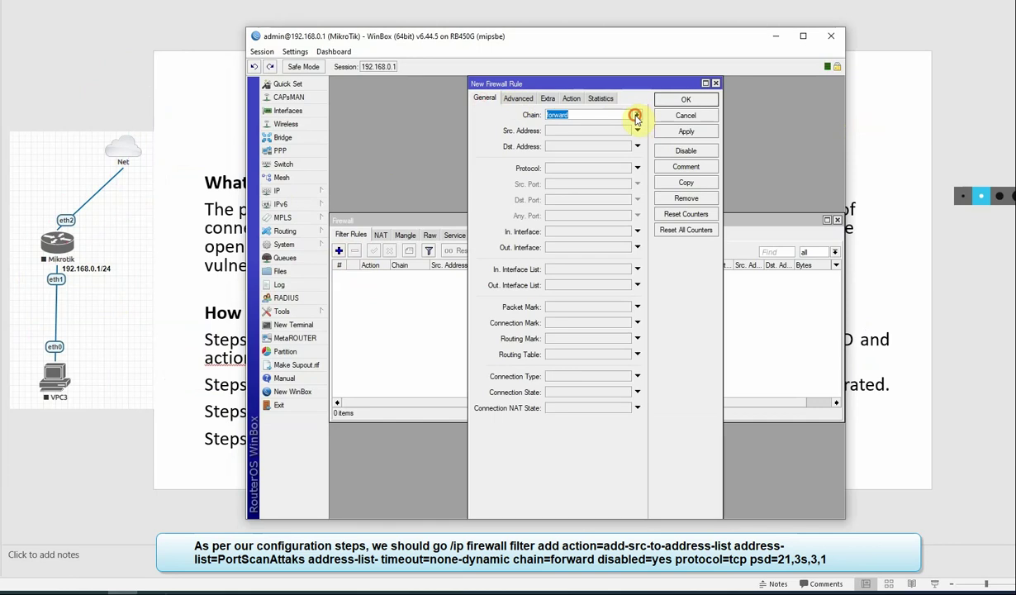
left_click(636, 115)
left_click(564, 128)
left_click(567, 166)
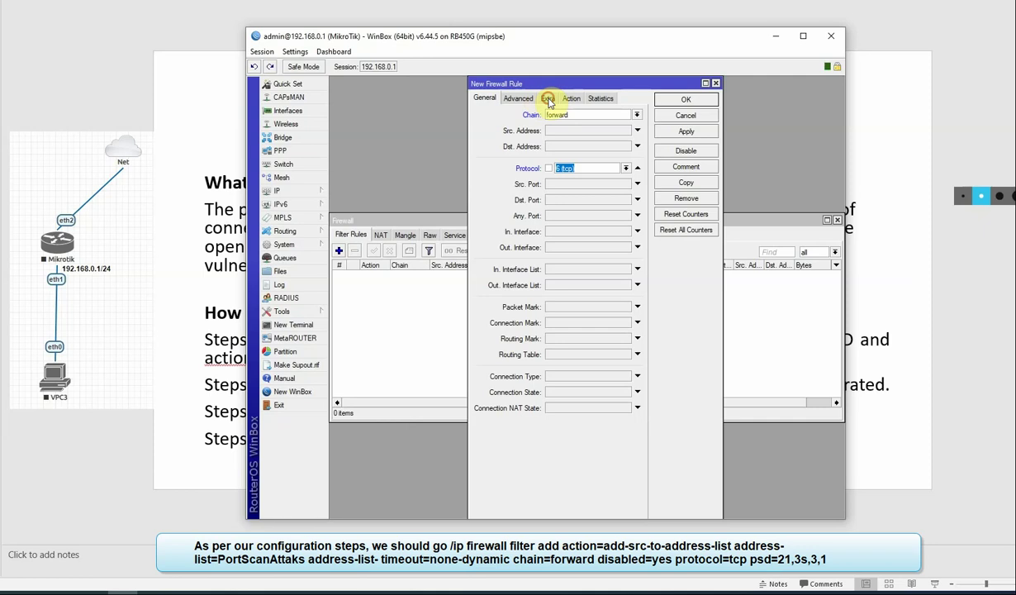
Set PSD 21/00:00:03/3/1 and action add src to address list PortScanAttaker, then save the rule.
left_click(545, 100)
left_click(481, 194)
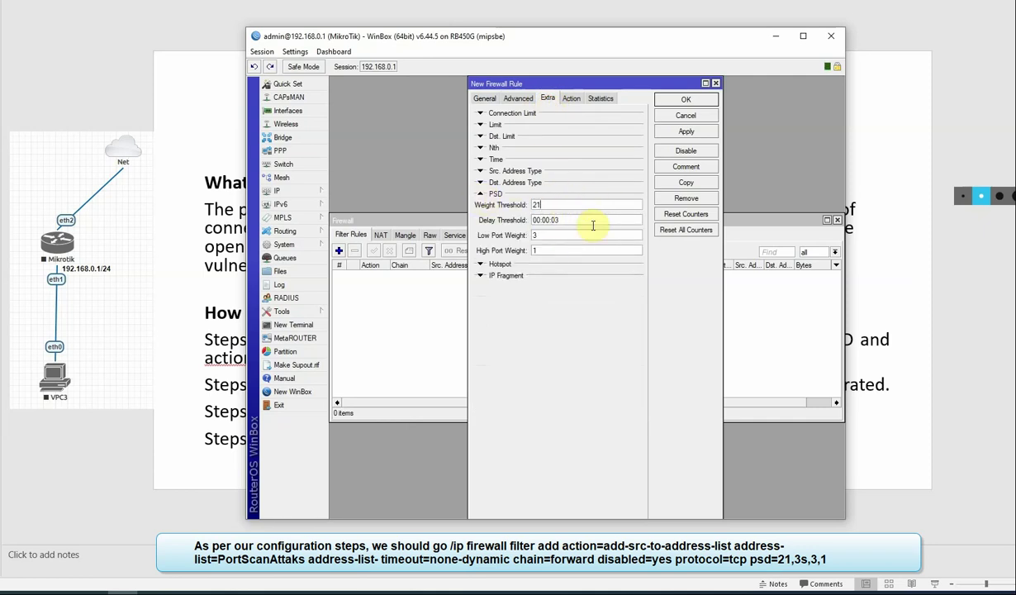
left_click(570, 99)
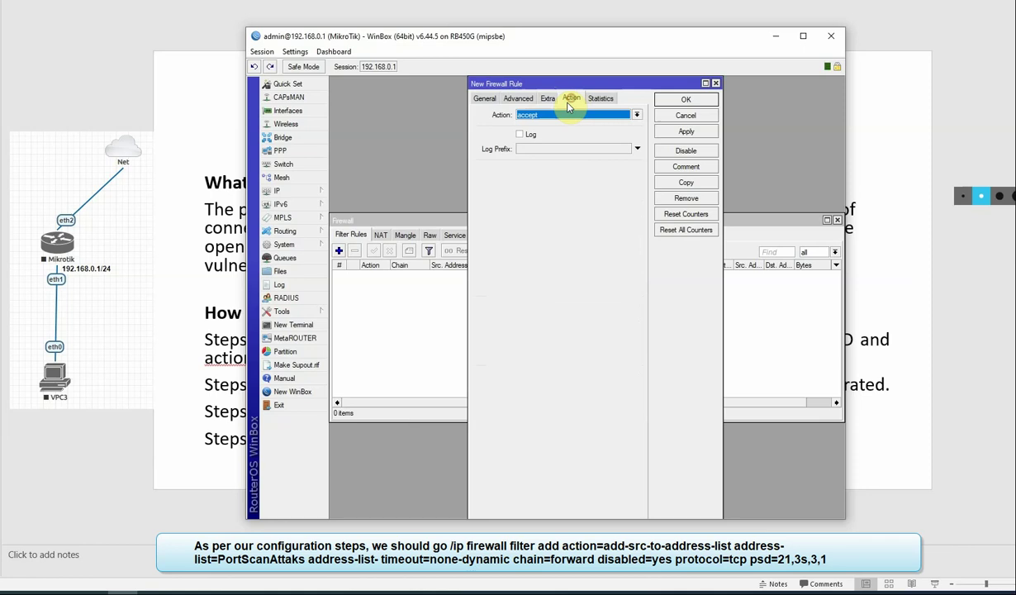
left_click(562, 116)
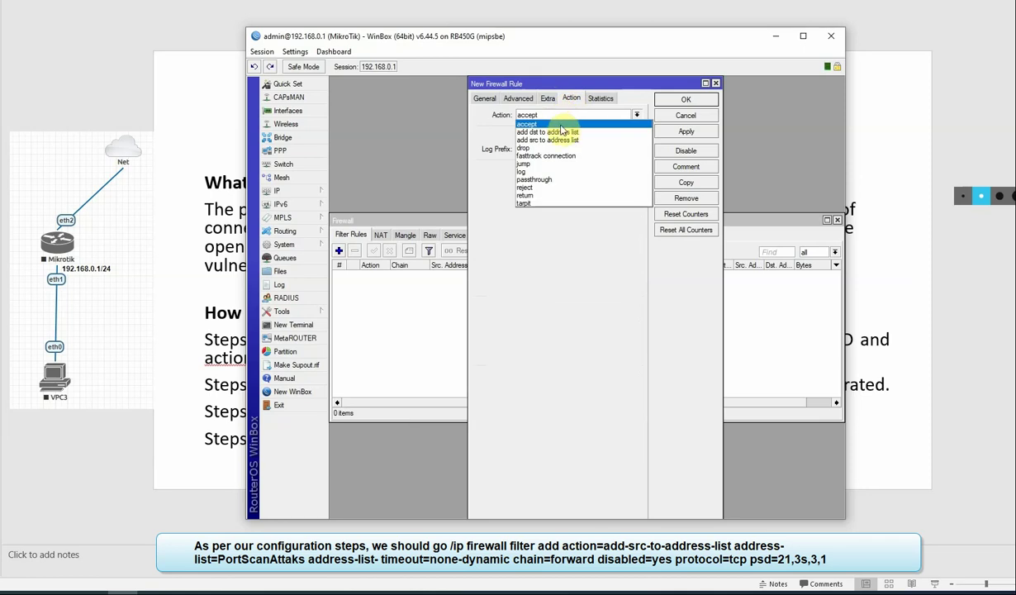
left_click(554, 142)
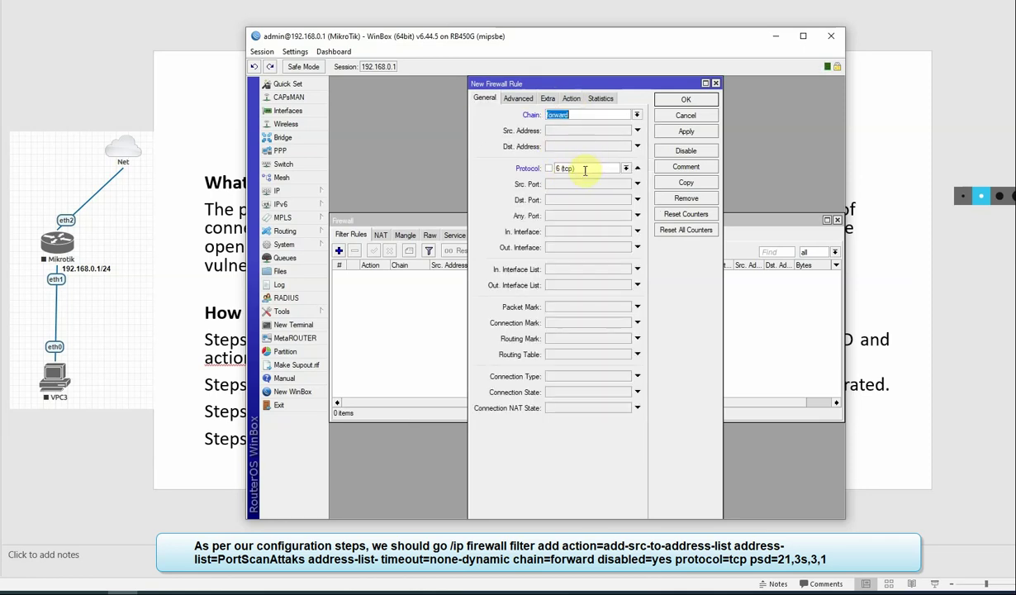
left_click(548, 100)
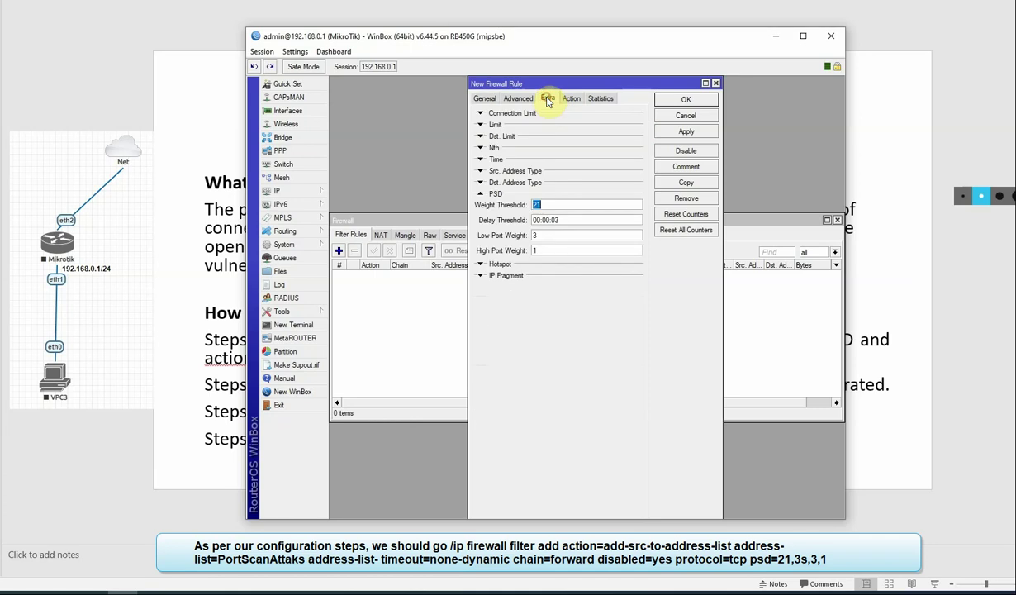
double_click(534, 204)
left_click(569, 98)
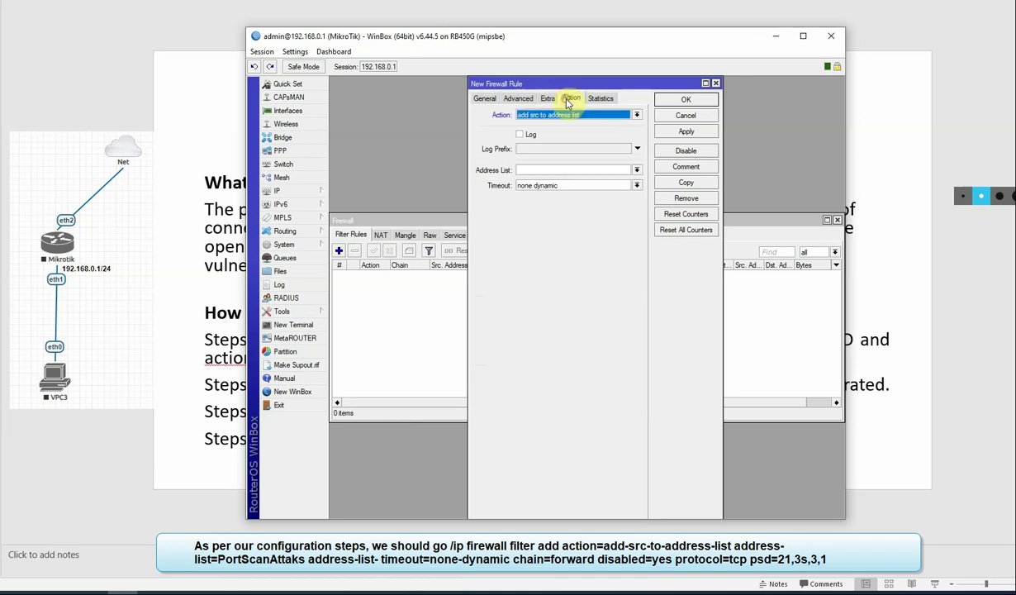
left_click(536, 171)
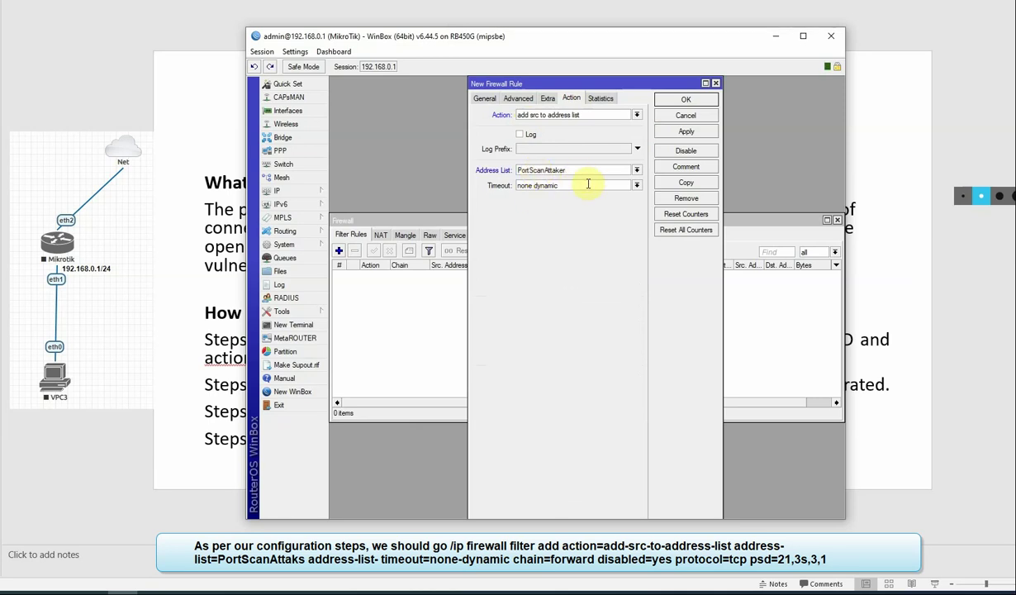
left_click(686, 132)
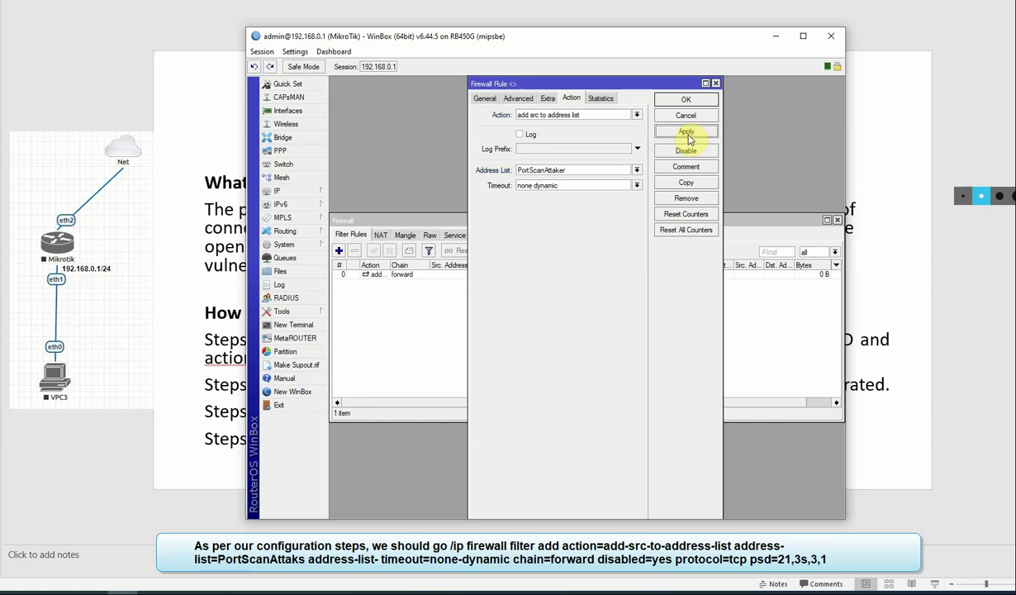
left_click(685, 99)
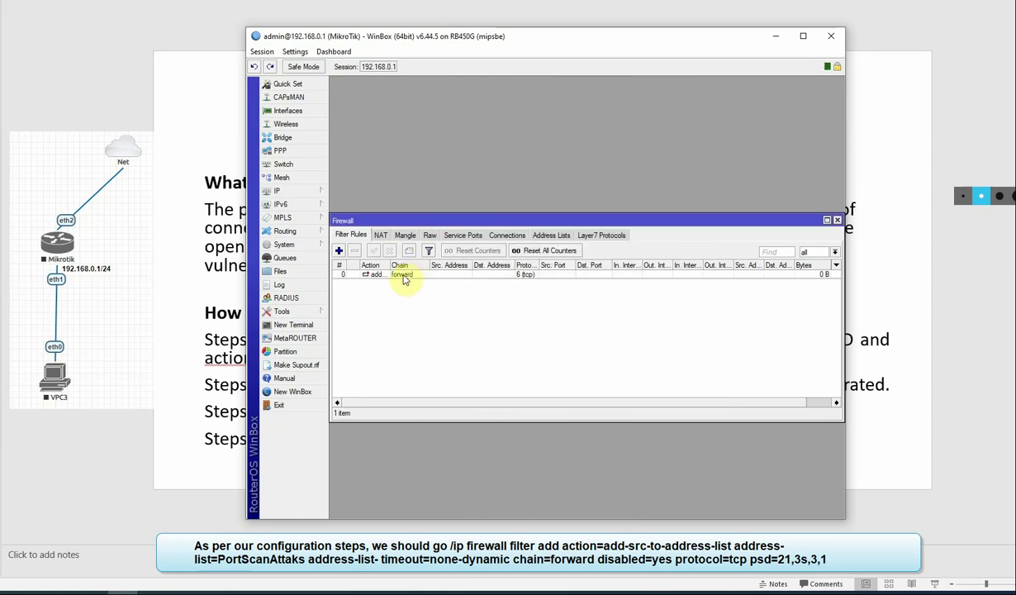
Copy the forward PSD rule, switch the copy's chain to input, and save it.
double_click(401, 276)
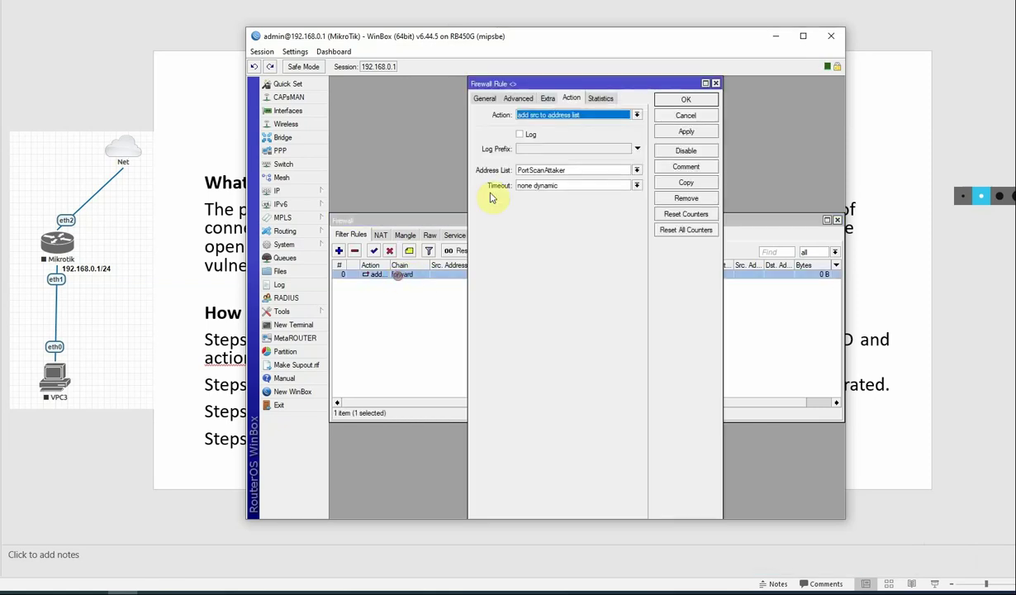
left_click(686, 184)
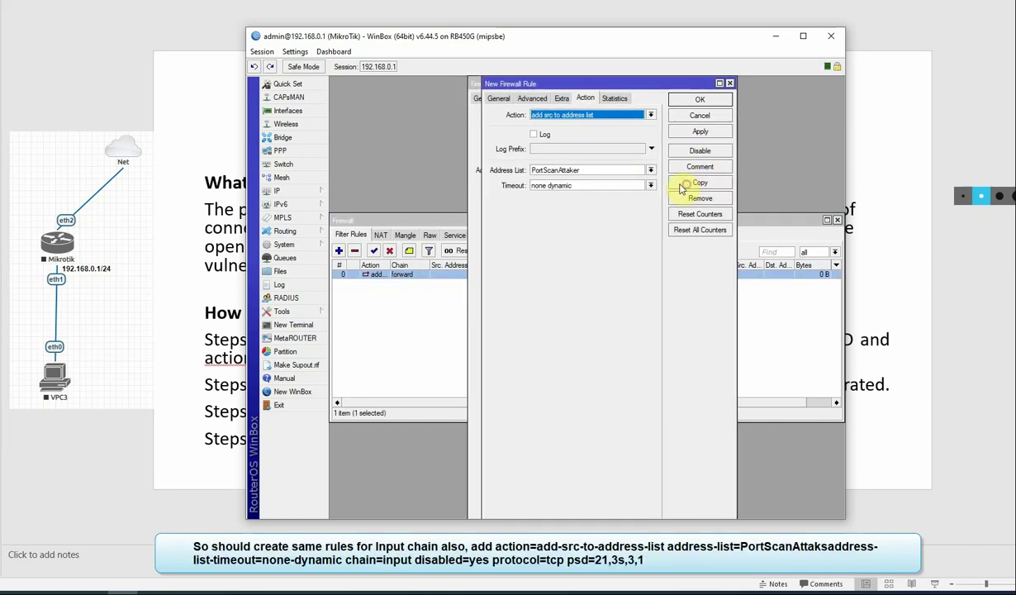
left_click(499, 99)
left_click(652, 116)
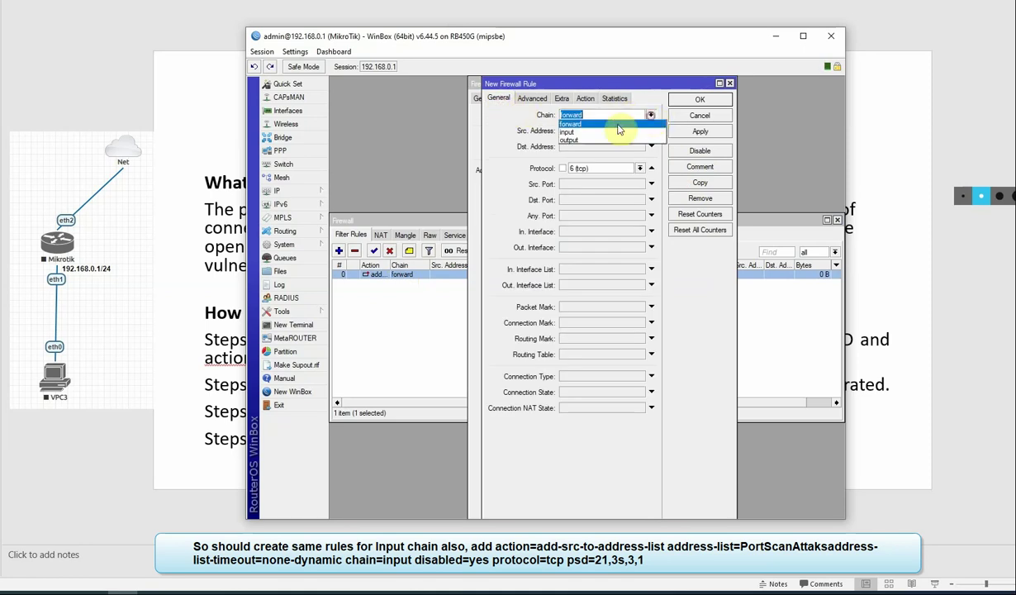
left_click(565, 134)
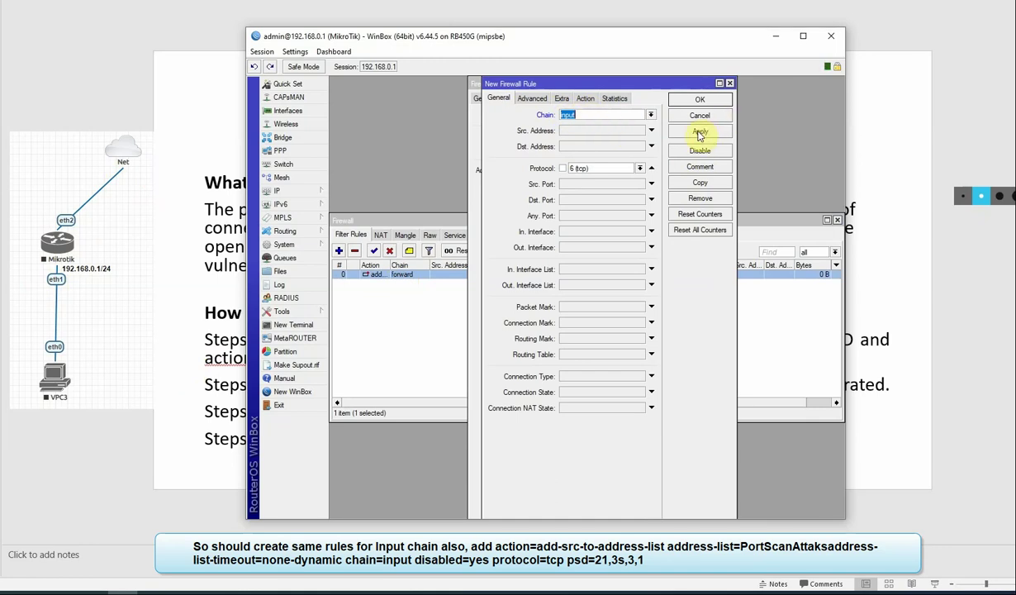
left_click(562, 99)
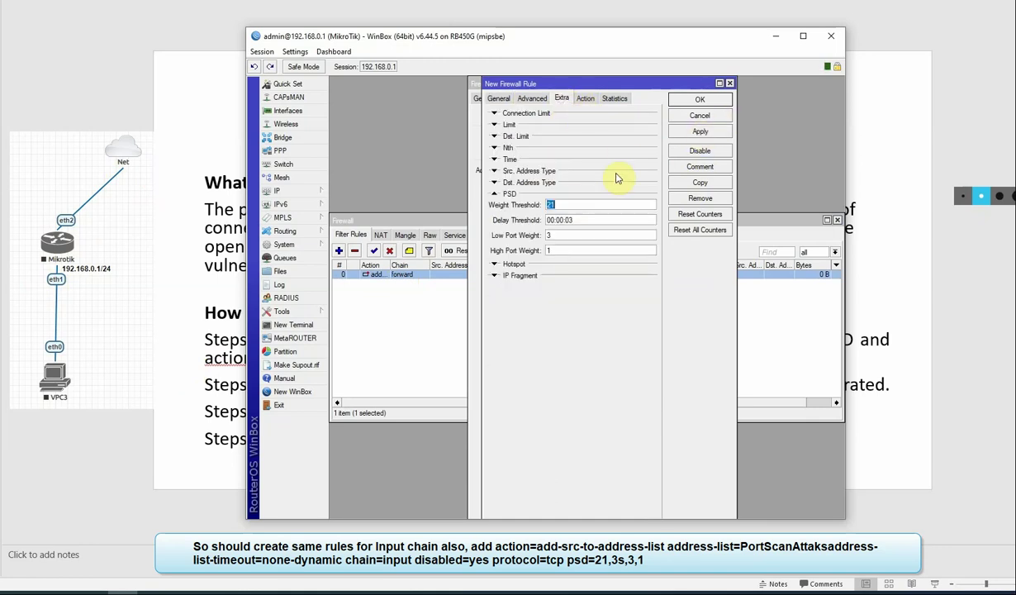
left_click(585, 100)
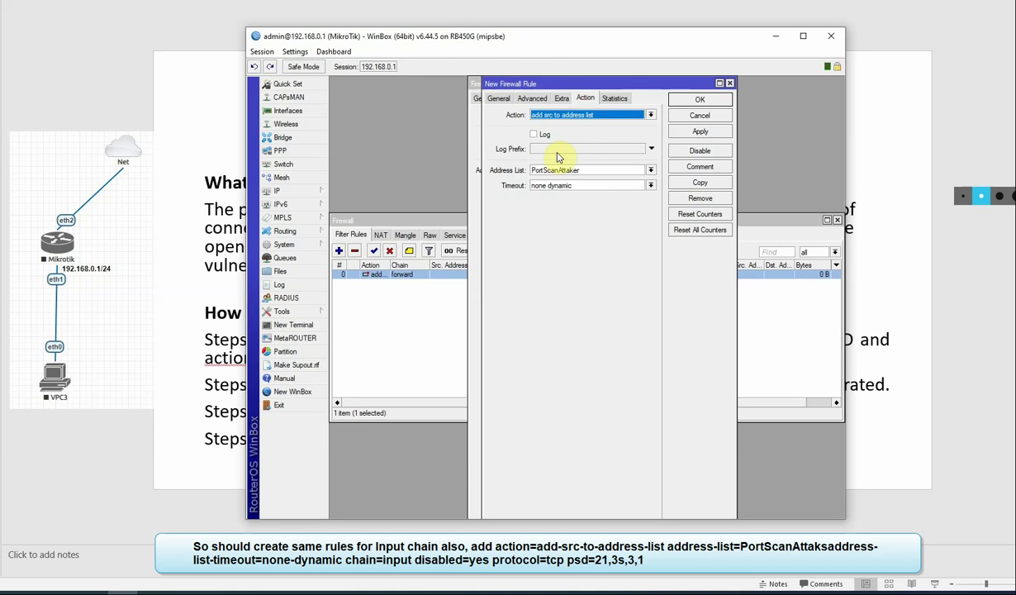
left_click(696, 133)
left_click(684, 131)
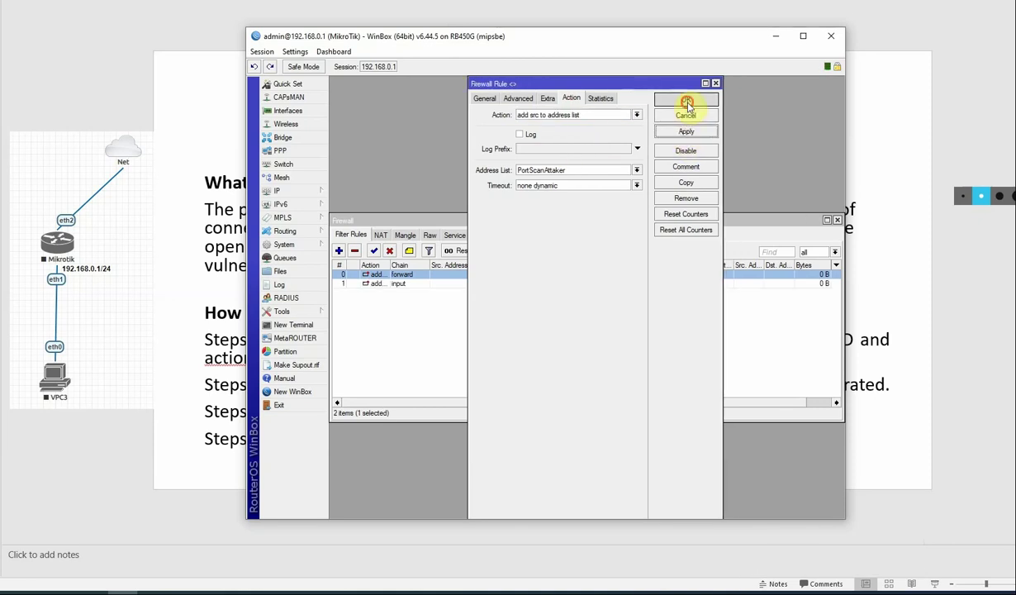
left_click(687, 101)
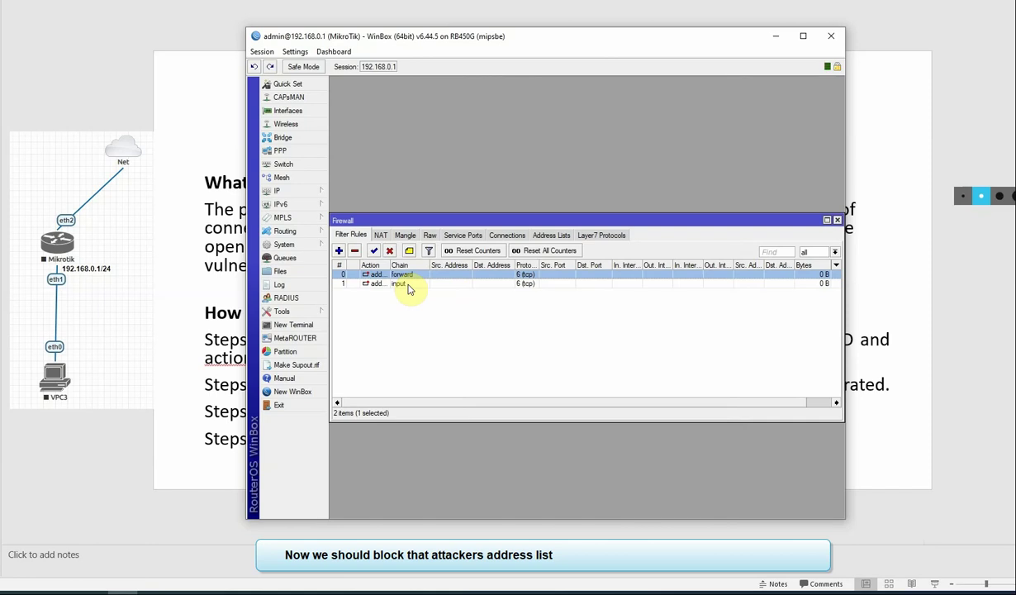
left_click(99, 568)
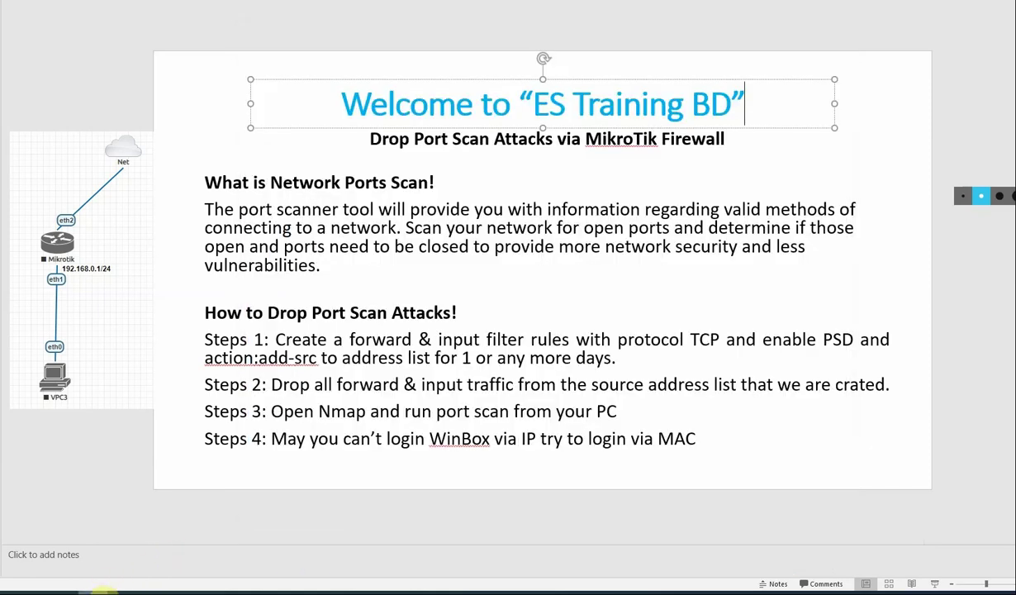
left_click(269, 387)
left_click_drag(271, 384, 714, 385)
left_click(576, 386)
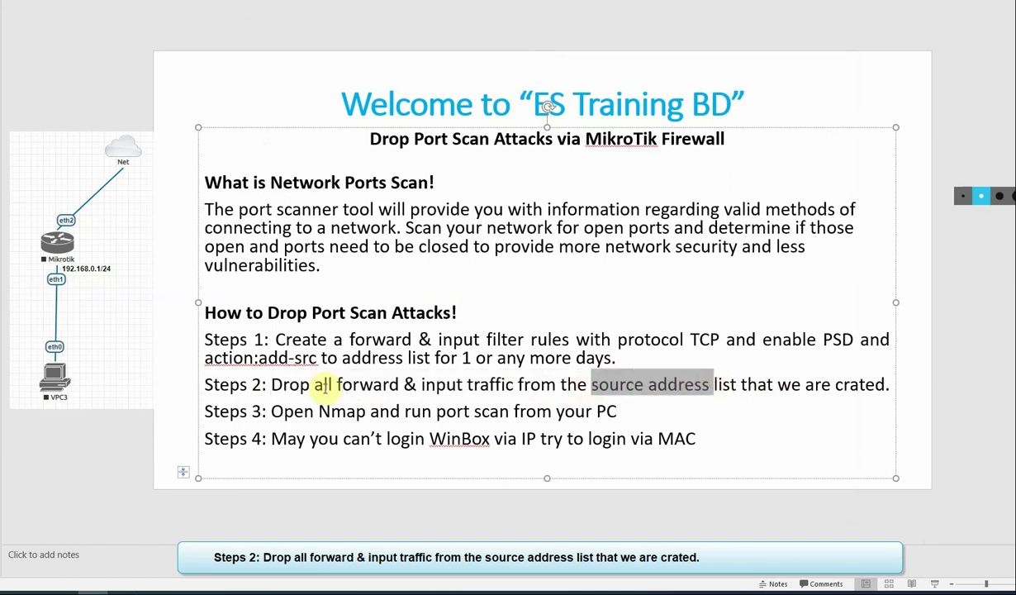
Create a forward-chain tcp rule that drops traffic from the PortScanAttaker source address list.
left_click(109, 582)
left_click(338, 251)
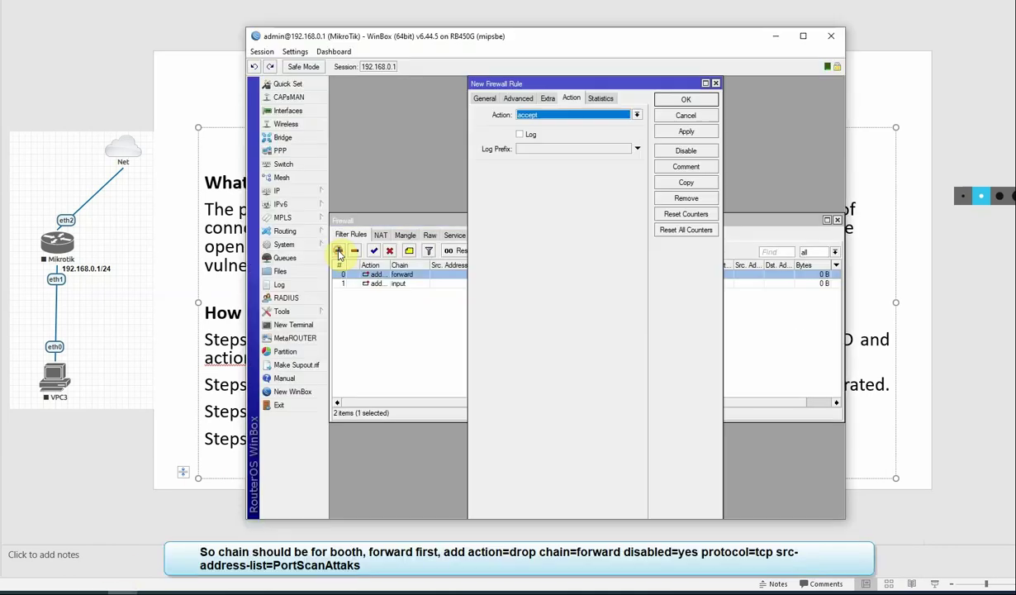
left_click(485, 99)
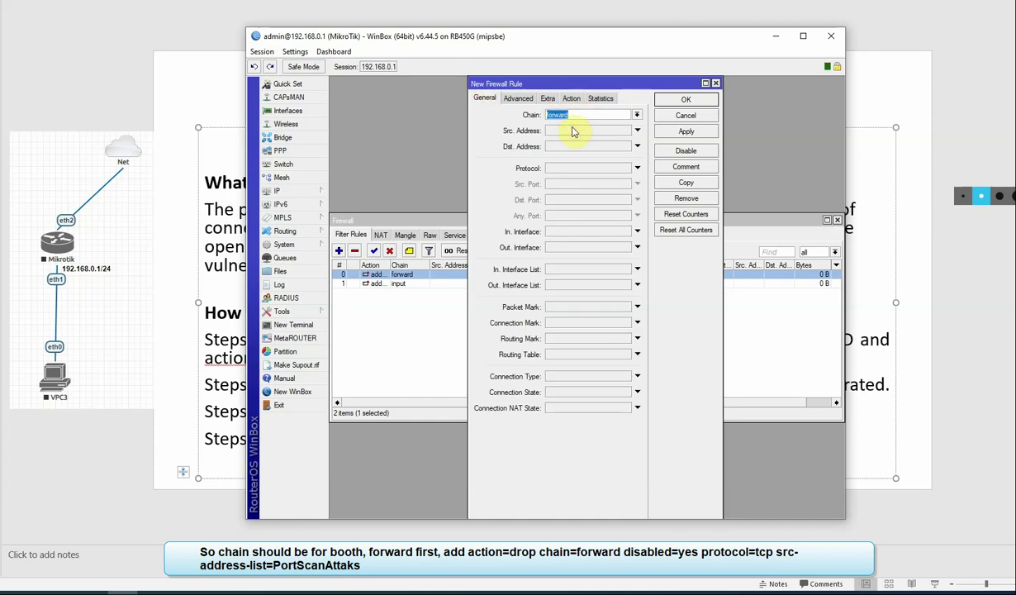
left_click(566, 167)
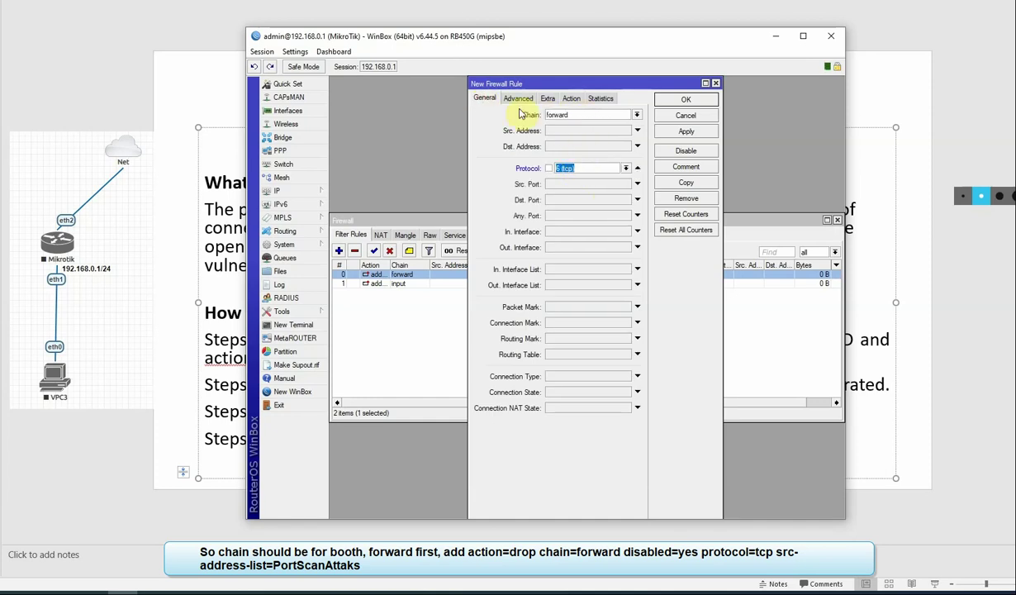
left_click(518, 98)
left_click(587, 115)
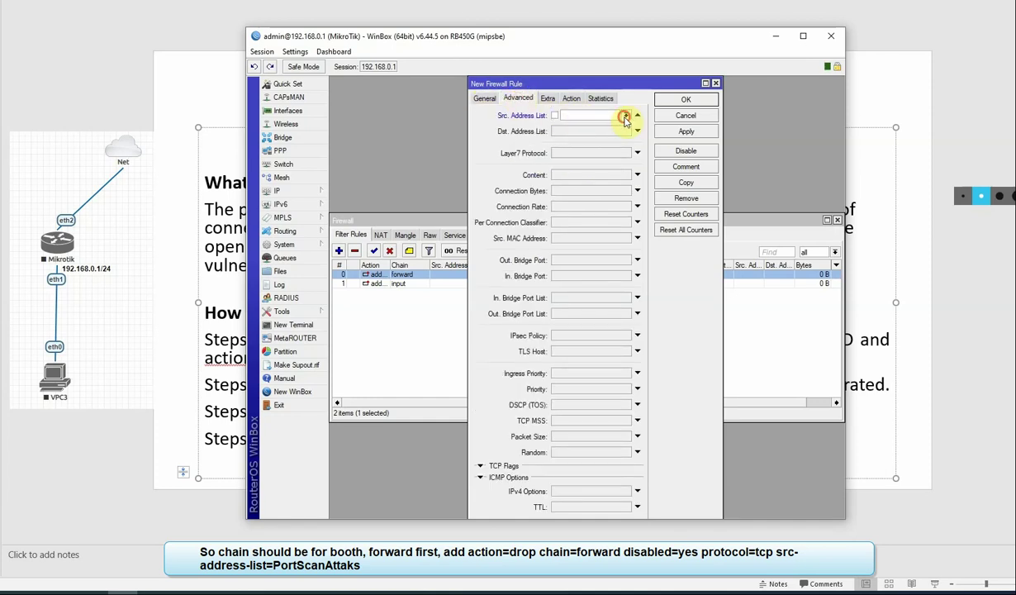
left_click(625, 118)
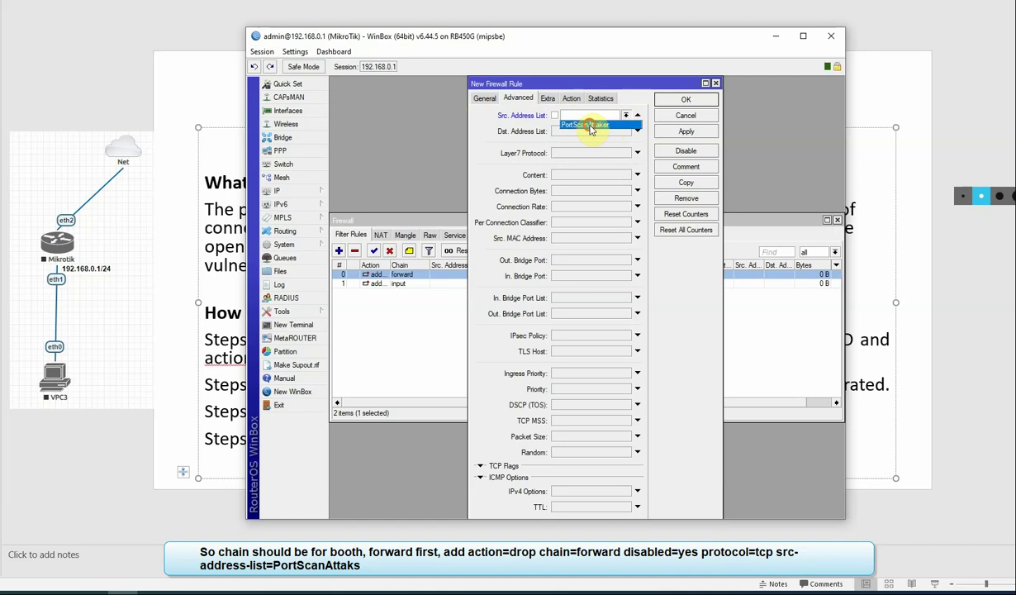
left_click(590, 125)
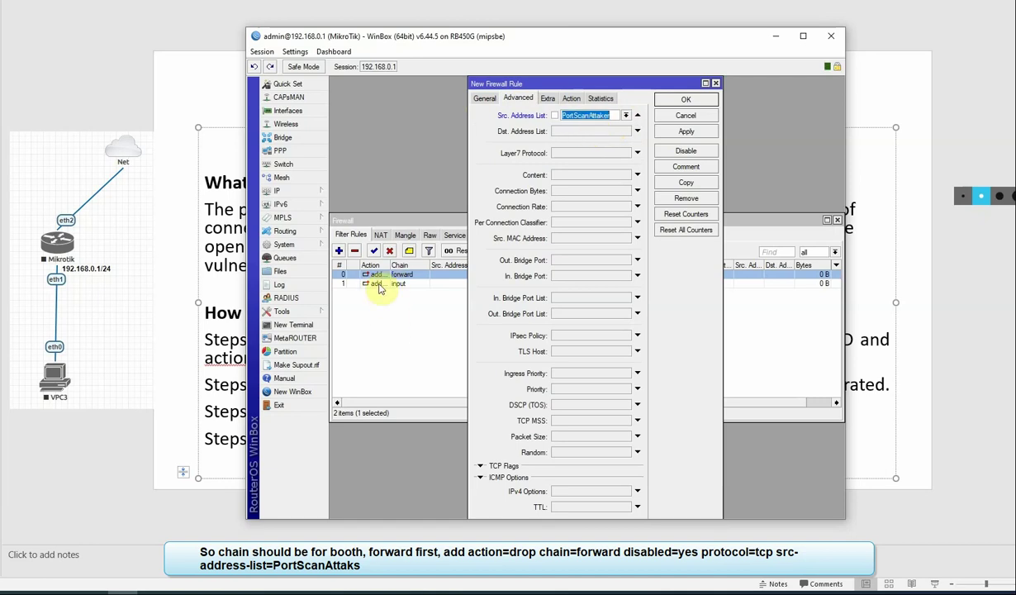
left_click(571, 98)
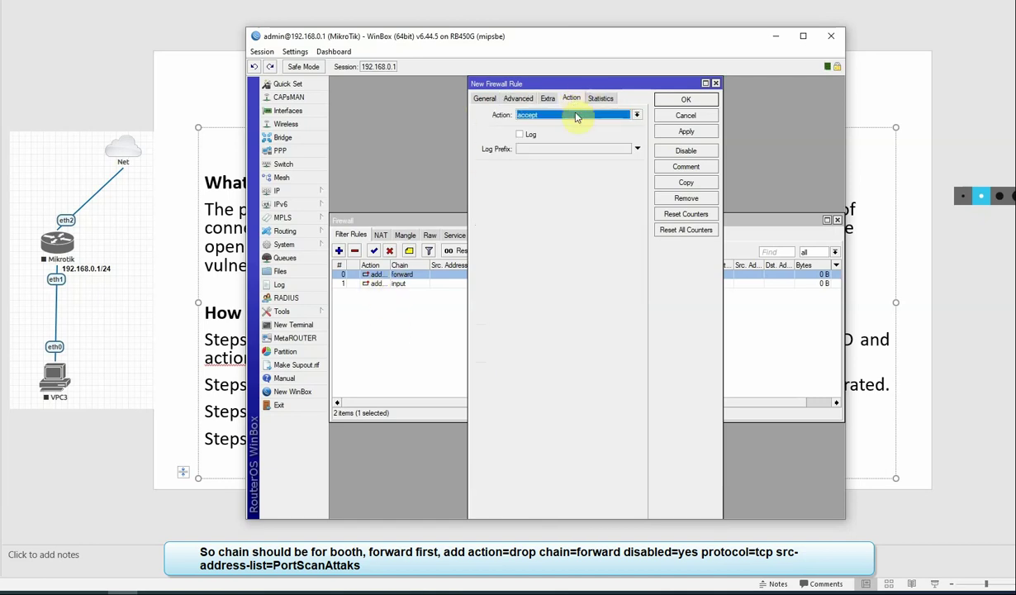
left_click(576, 117)
left_click(524, 142)
left_click(686, 132)
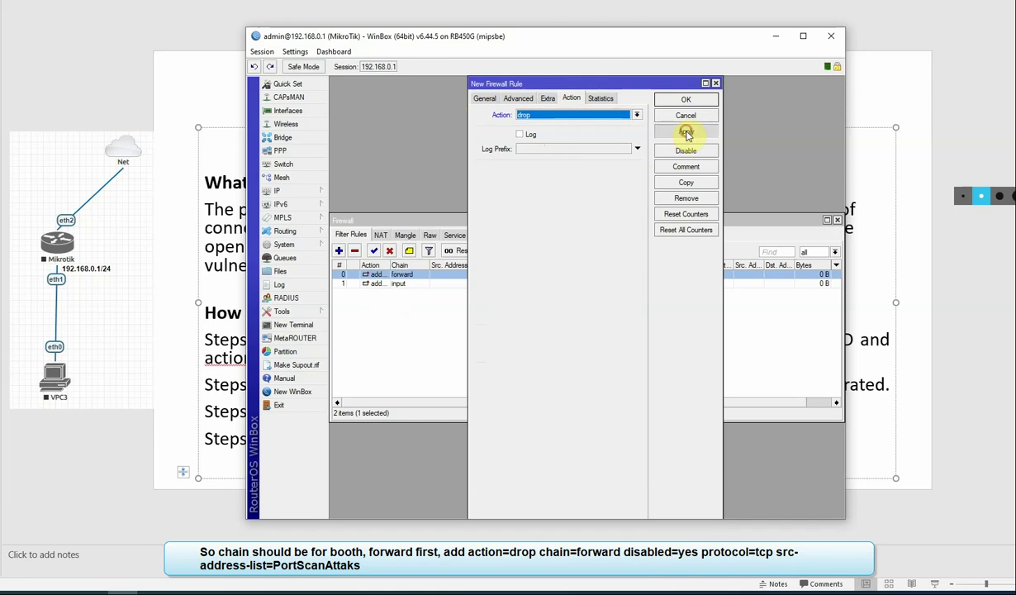
left_click(685, 99)
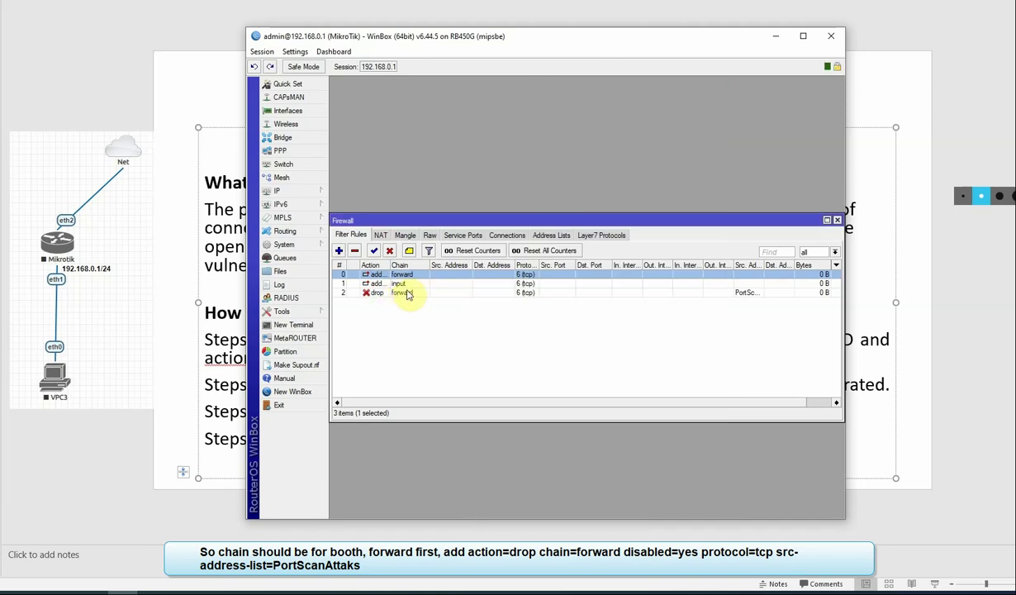
Copy the drop rule onto the input chain and save it.
double_click(404, 293)
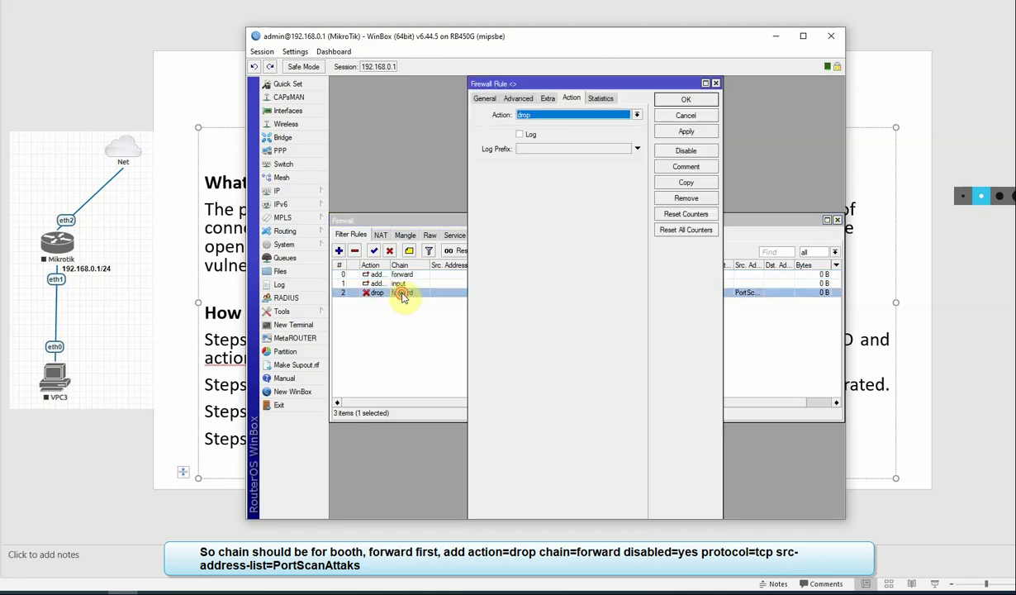
left_click(484, 99)
left_click(686, 184)
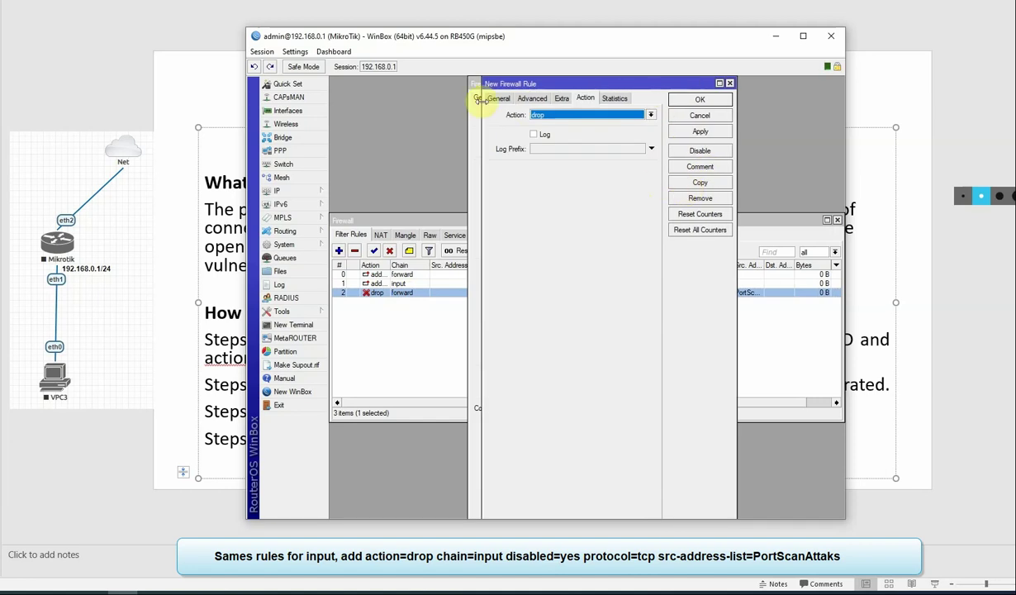
left_click(498, 98)
left_click(650, 116)
left_click(584, 132)
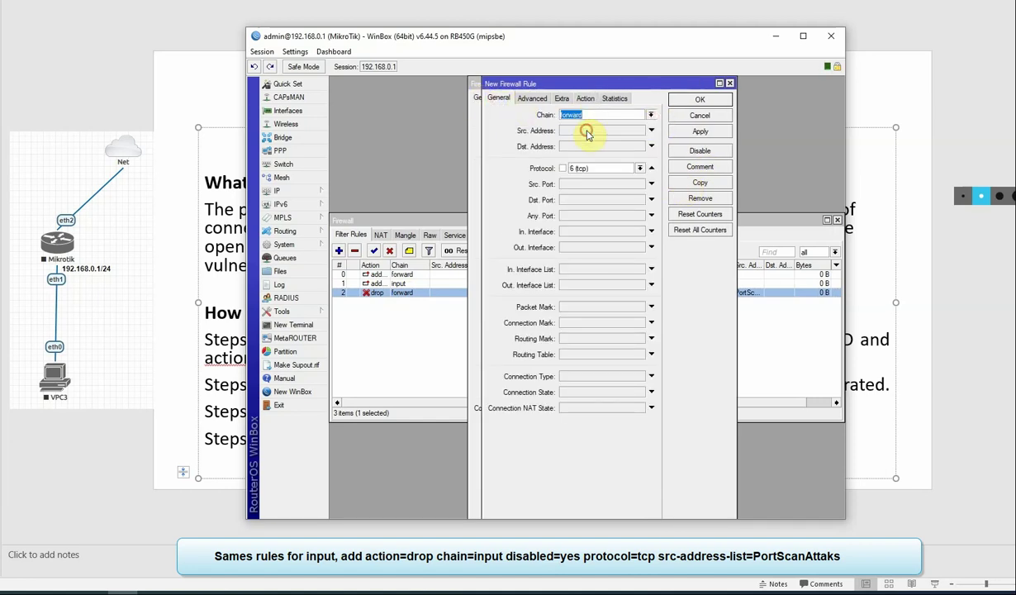
left_click(697, 132)
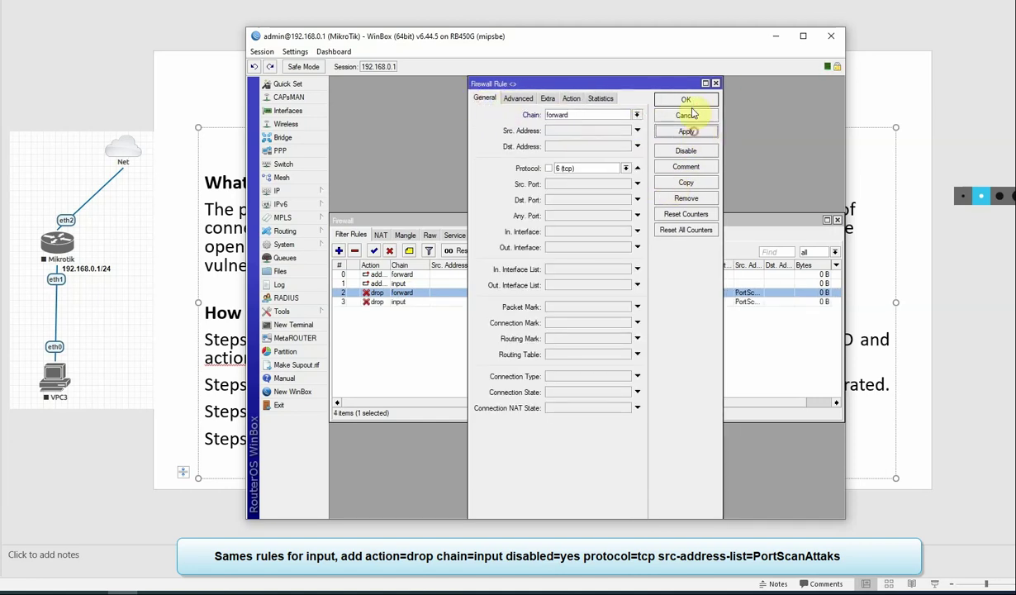
left_click(697, 100)
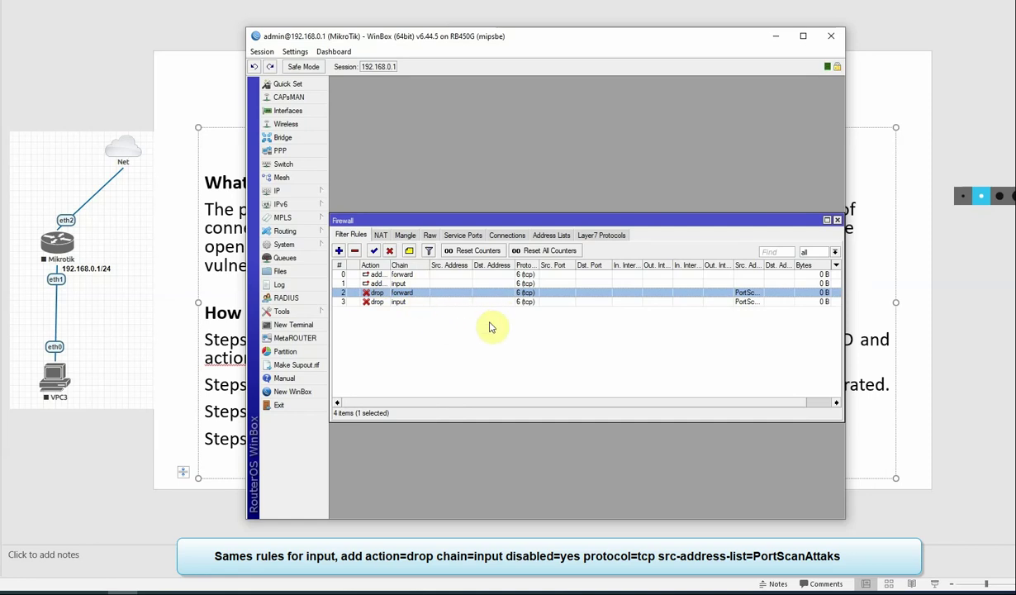
Point out steps 3 and 4 on the slide, then return to WinBox and reposition its window.
left_click(179, 392)
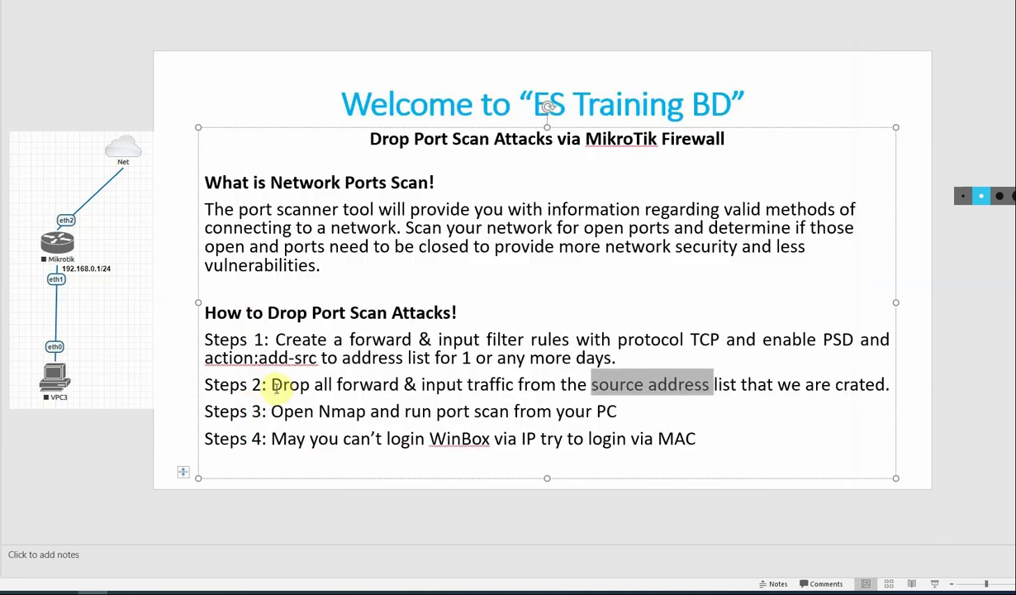
left_click(272, 412)
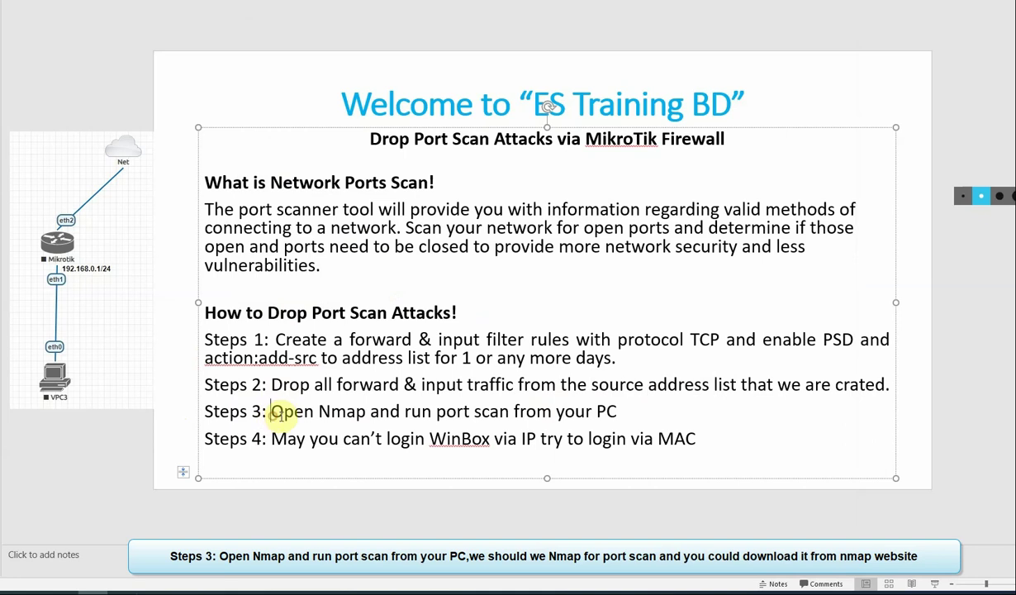
left_click(360, 439)
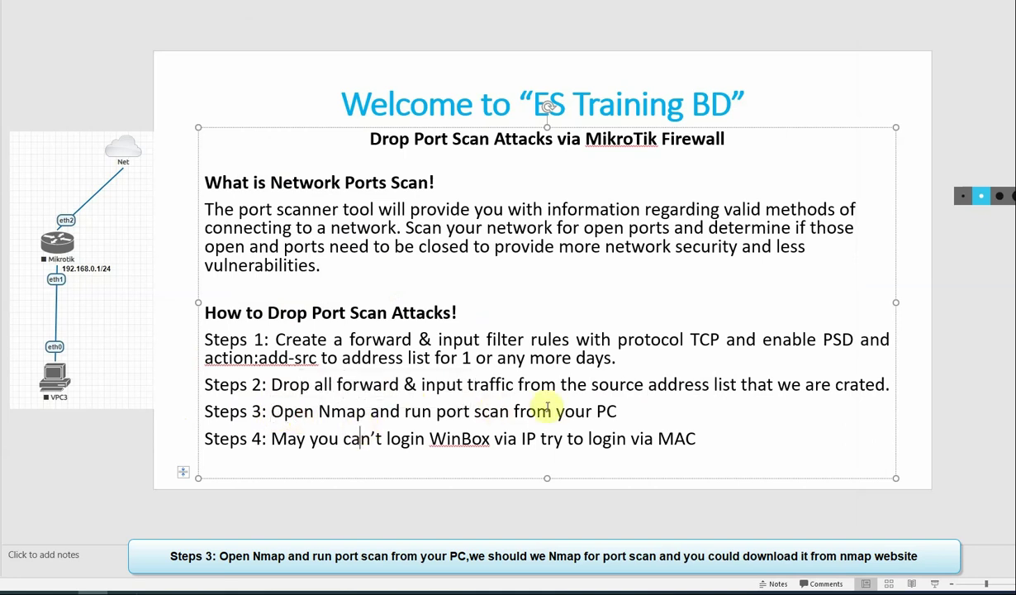
key("alt+Tab")
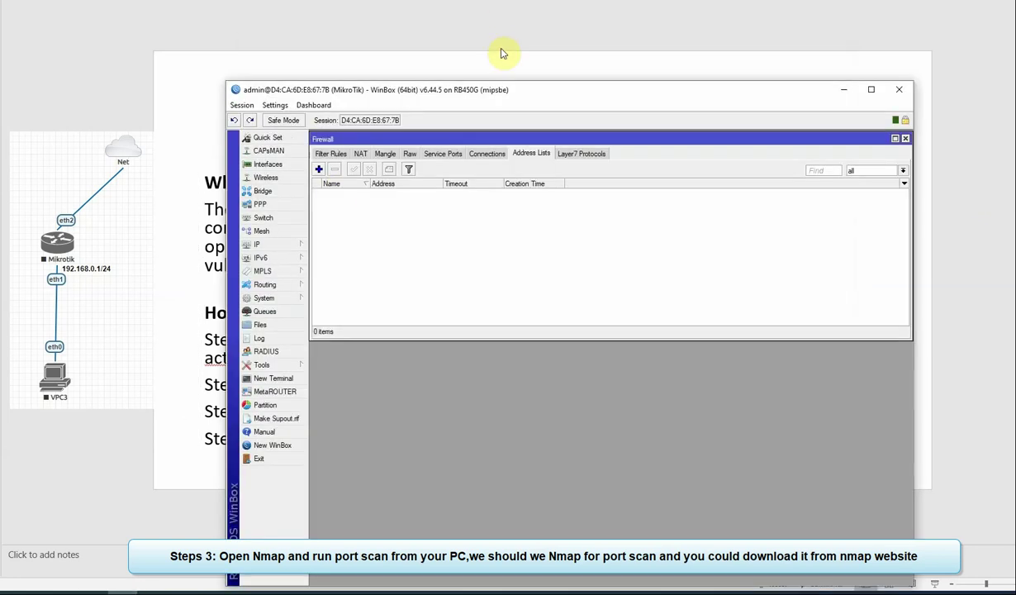
left_click_drag(498, 91, 466, 61)
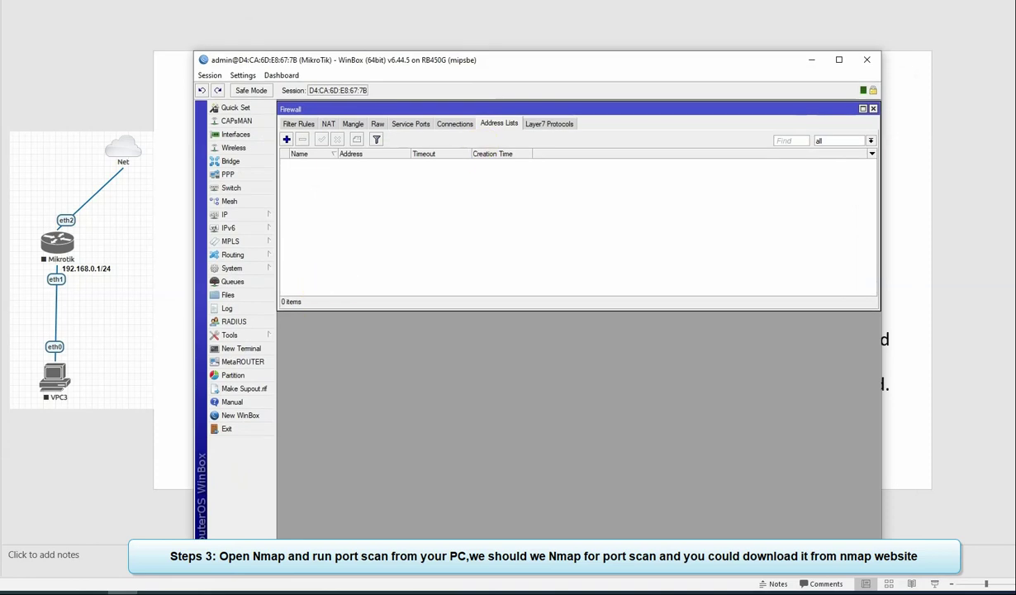
key("alt+Tab")
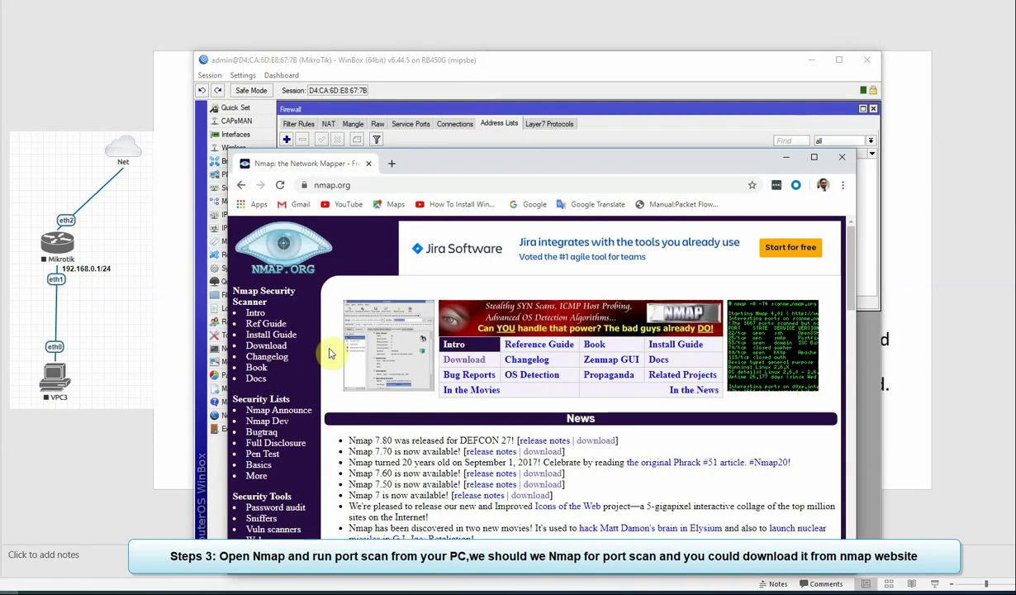
scroll(413, 330, "down", 3)
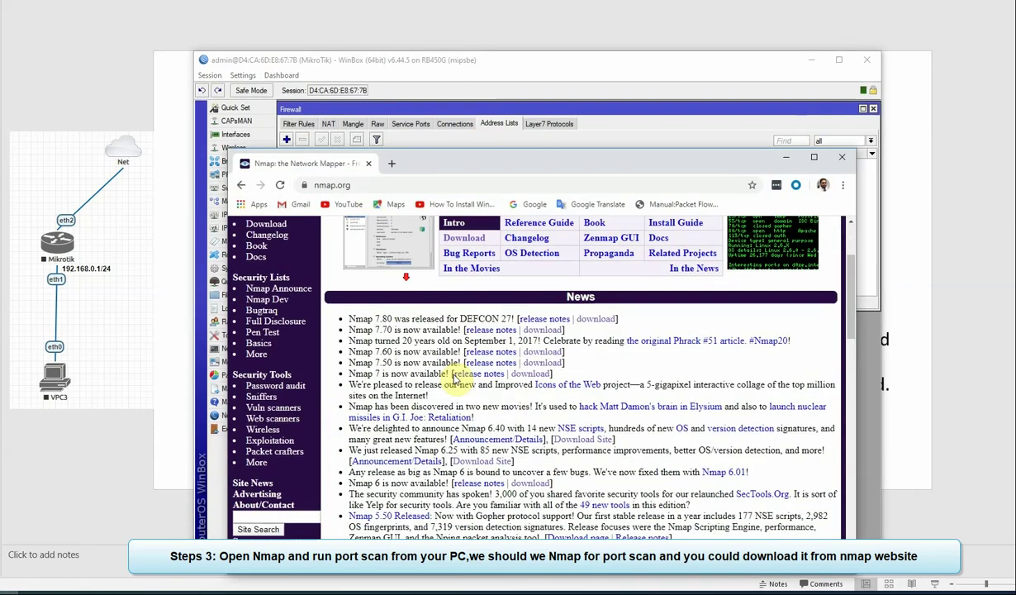
scroll(351, 384, "up", 3)
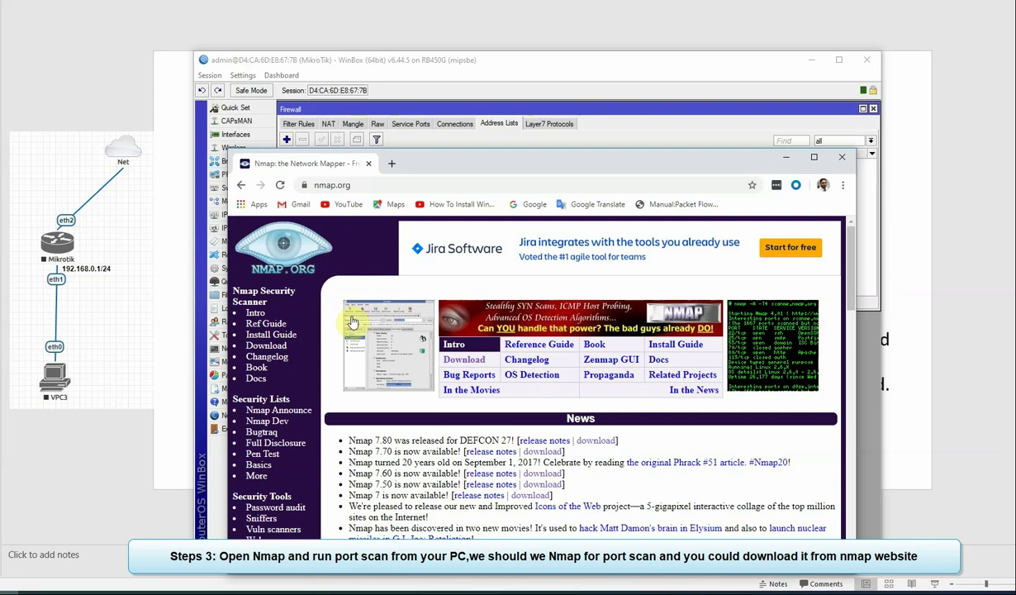
left_click(784, 159)
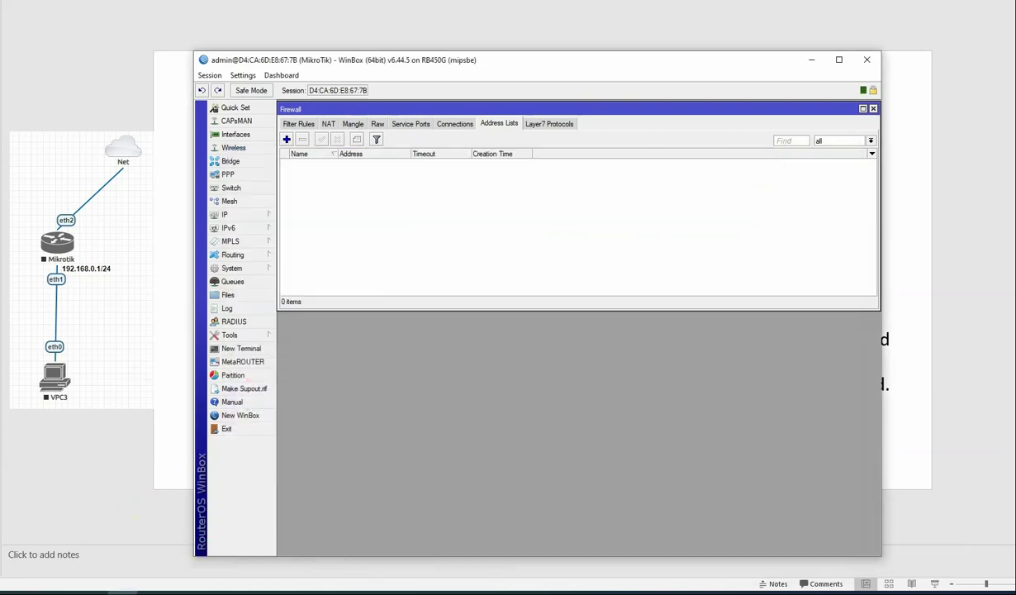
Launch Zenmap, then view the router's addresses: 192.168.0.1/24 LAN and 10.251.10.250/24 WAN.
key("super")
type("zenmap")
key("Return")
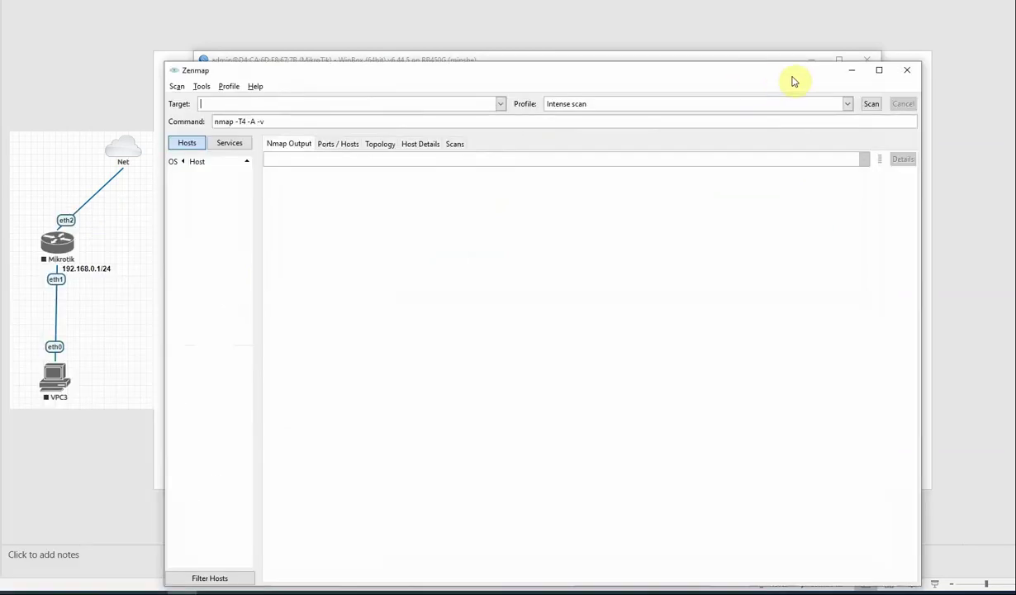
left_click(850, 71)
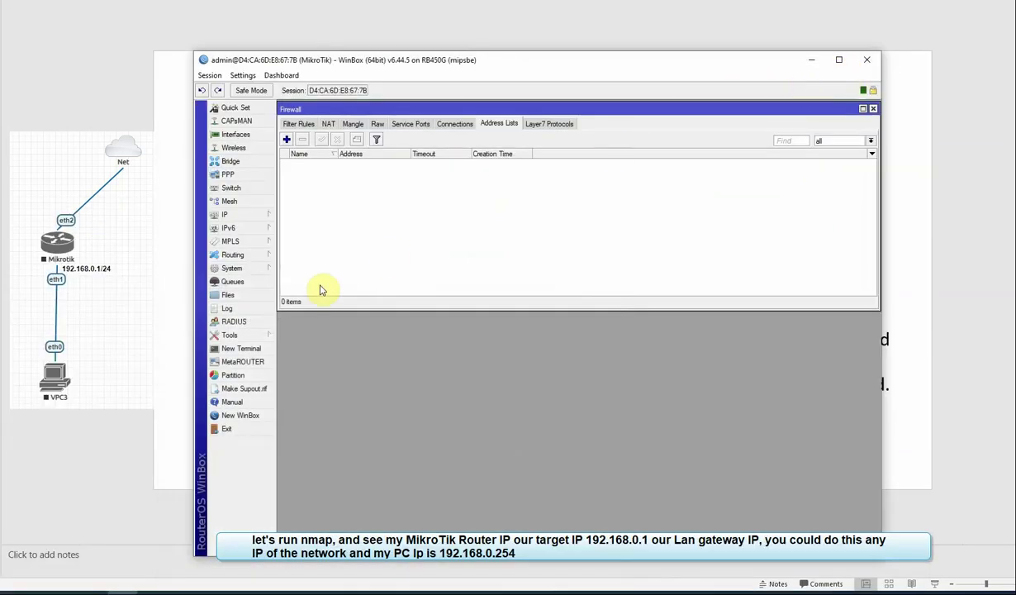
left_click(258, 218)
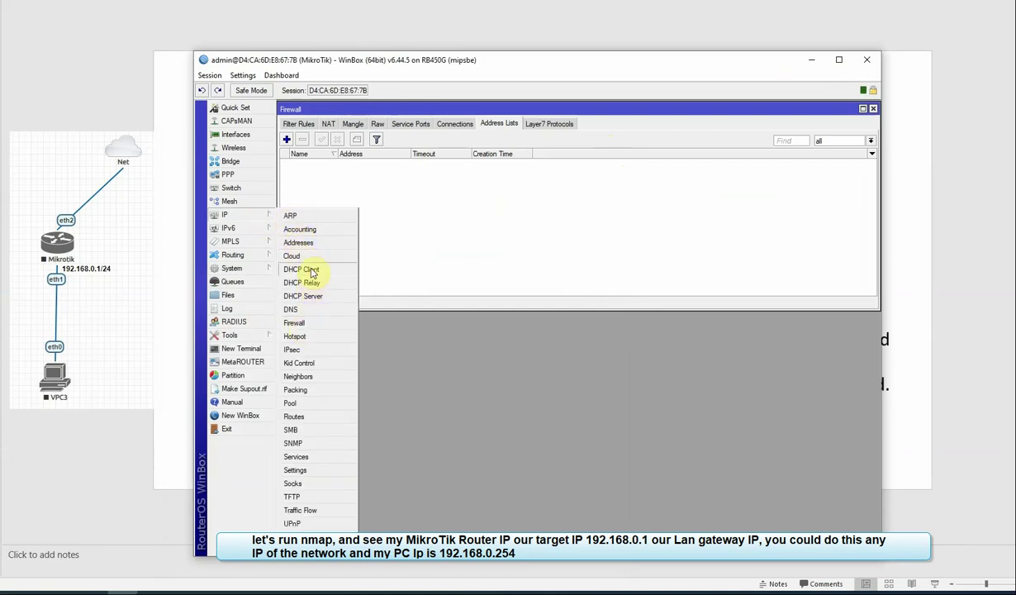
left_click(299, 242)
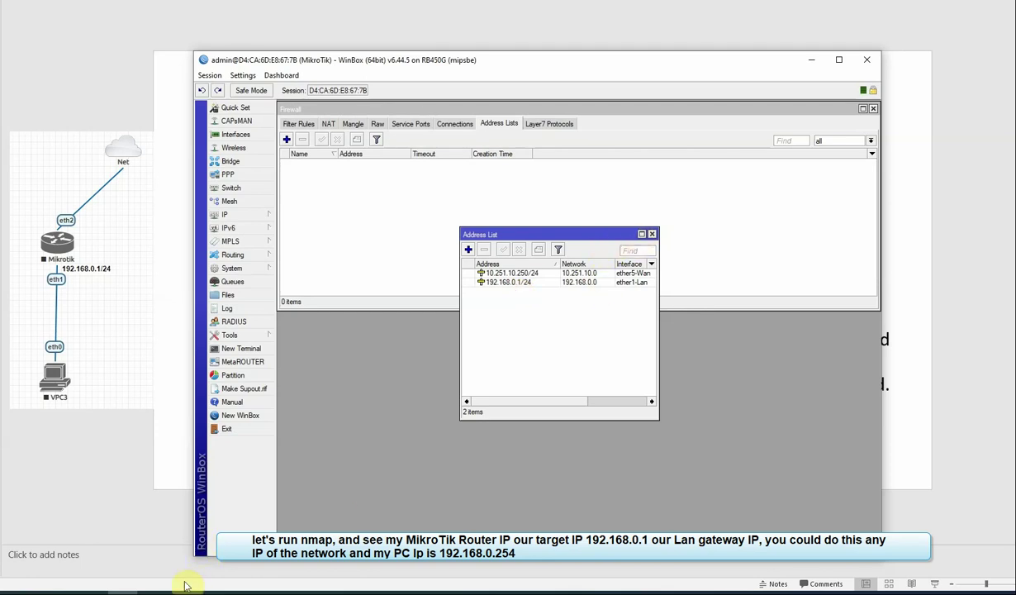
Run ipconfig to confirm the PC's 192.168.0.254 address, then minimize the console.
left_click(516, 332)
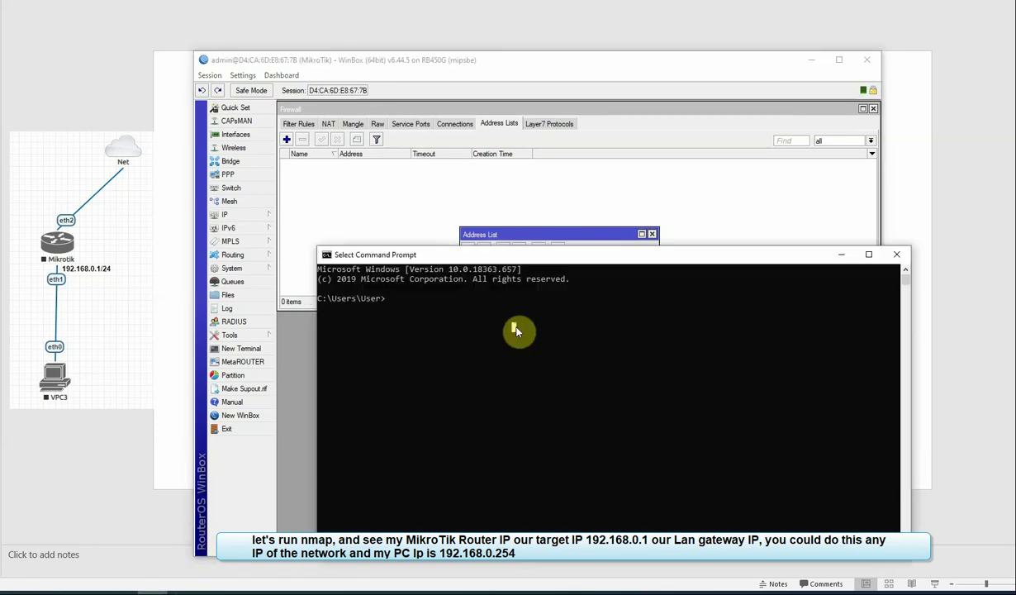
type("ipconfig")
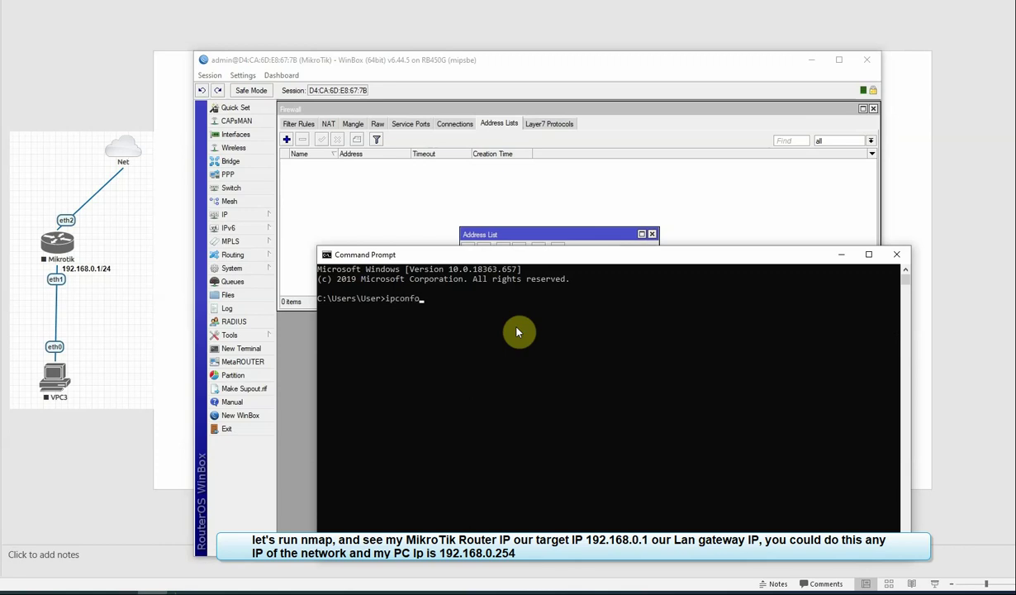
key("Return")
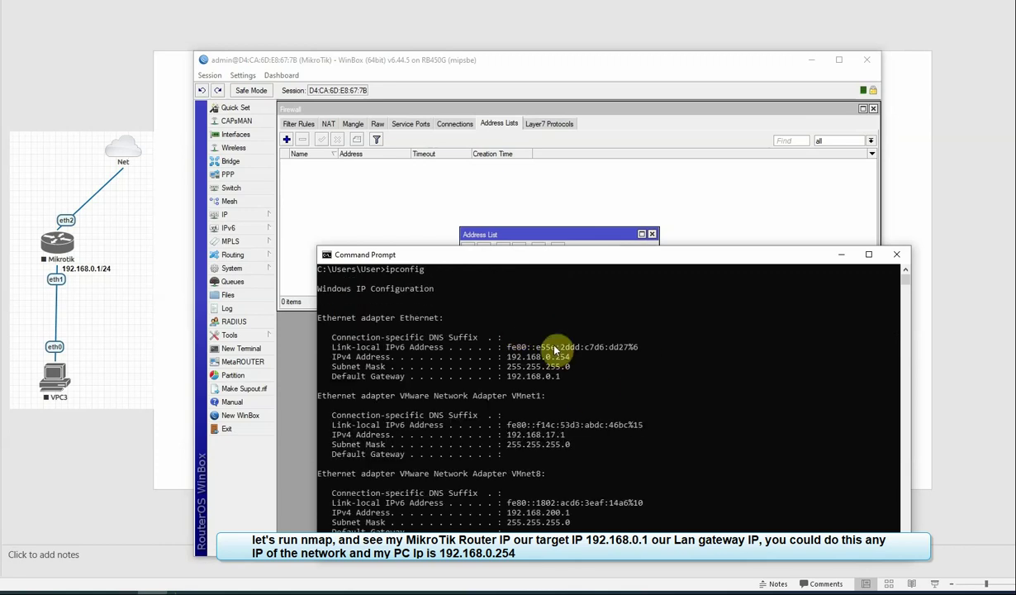
left_click(841, 253)
left_click(652, 233)
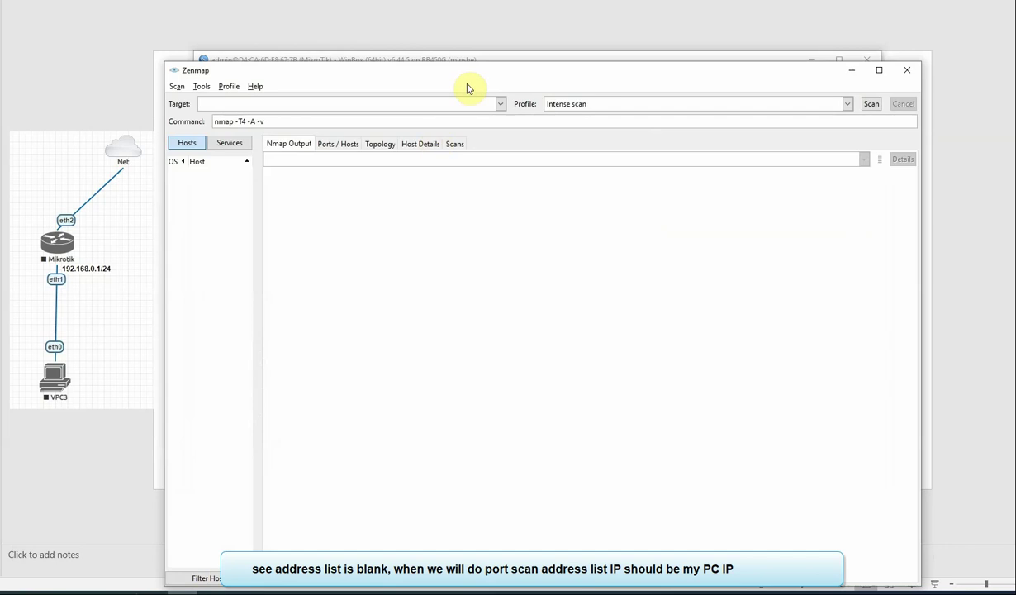
Scan target 192.168.0.1 in Zenmap with the 'Intense scan, all TCP ports' profile.
left_click_drag(467, 86, 471, 247)
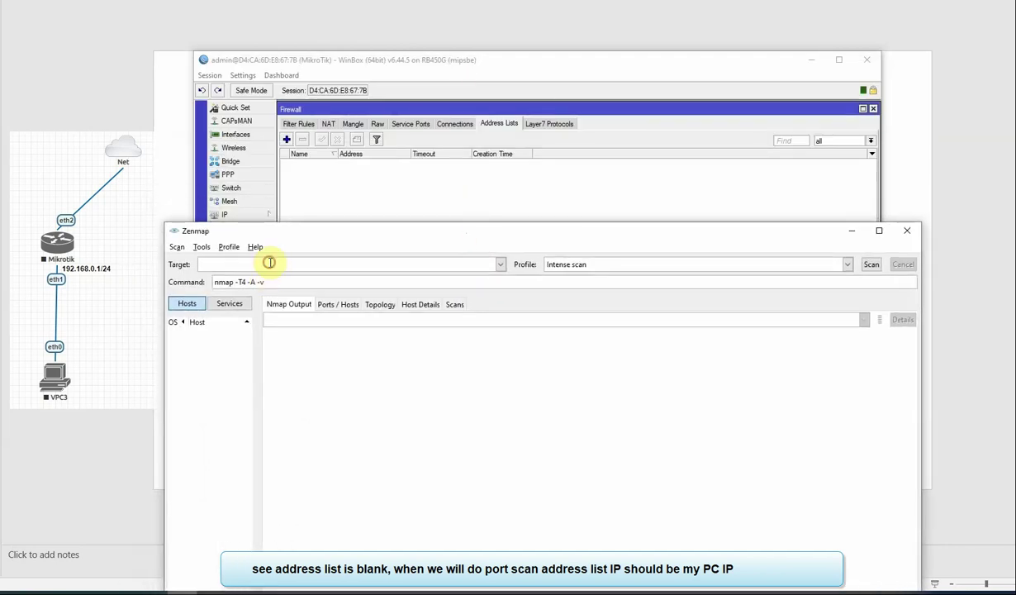
left_click(272, 264)
type("192.168.0.1")
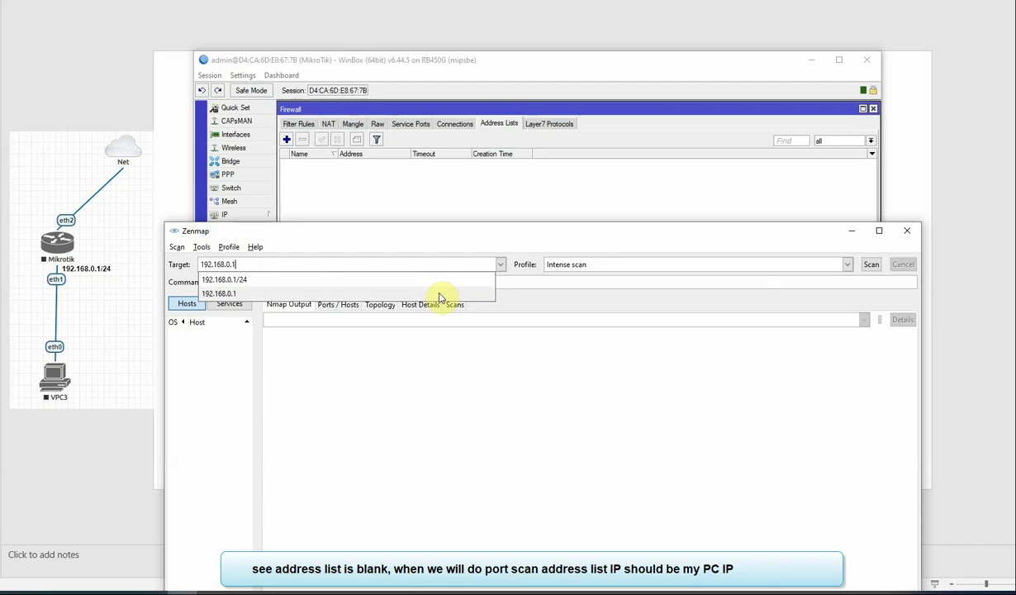
left_click(844, 268)
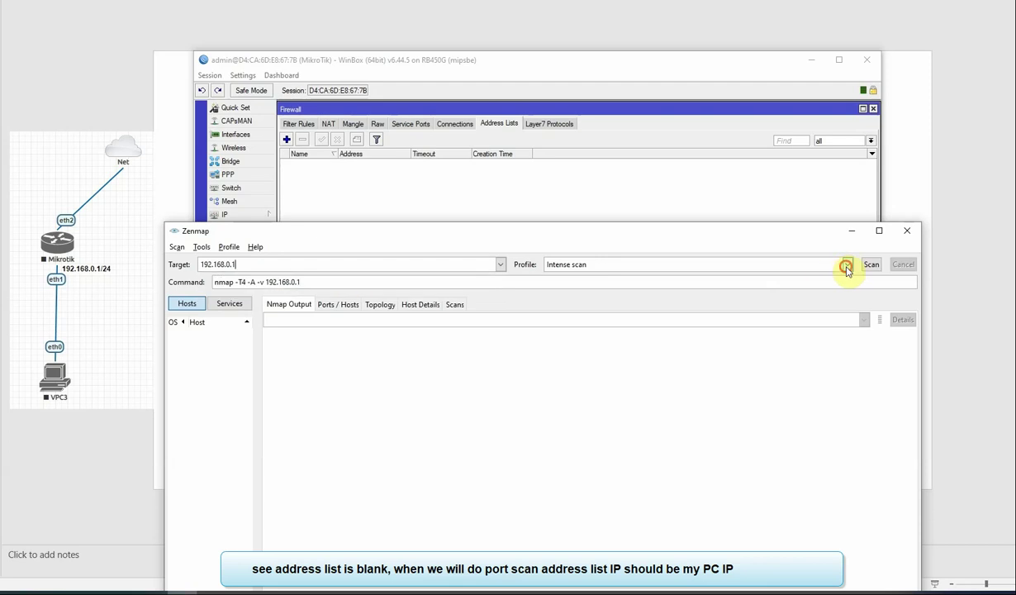
left_click(846, 269)
left_click(642, 315)
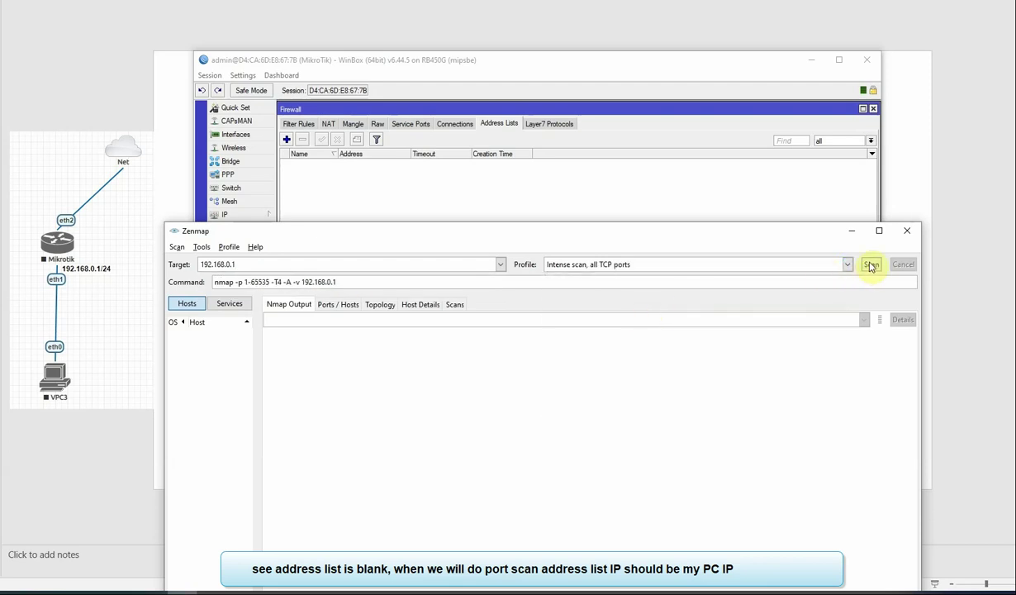
left_click(870, 265)
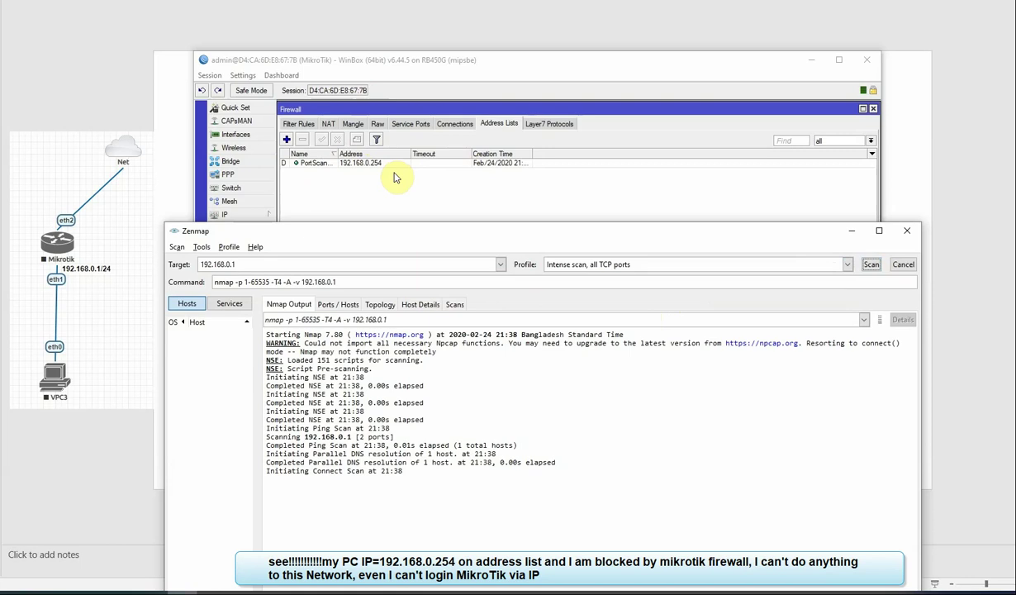
Close the WinBox session, retry 192.168.0.1, cancel the stalled login, and select the router's MAC address.
left_click(504, 66)
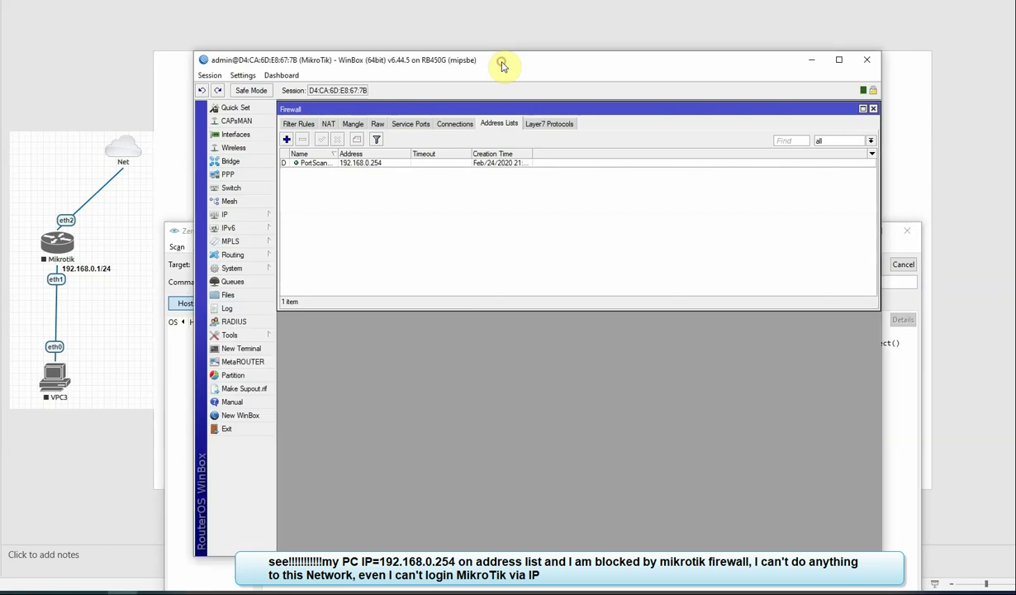
left_click(866, 61)
type("1")
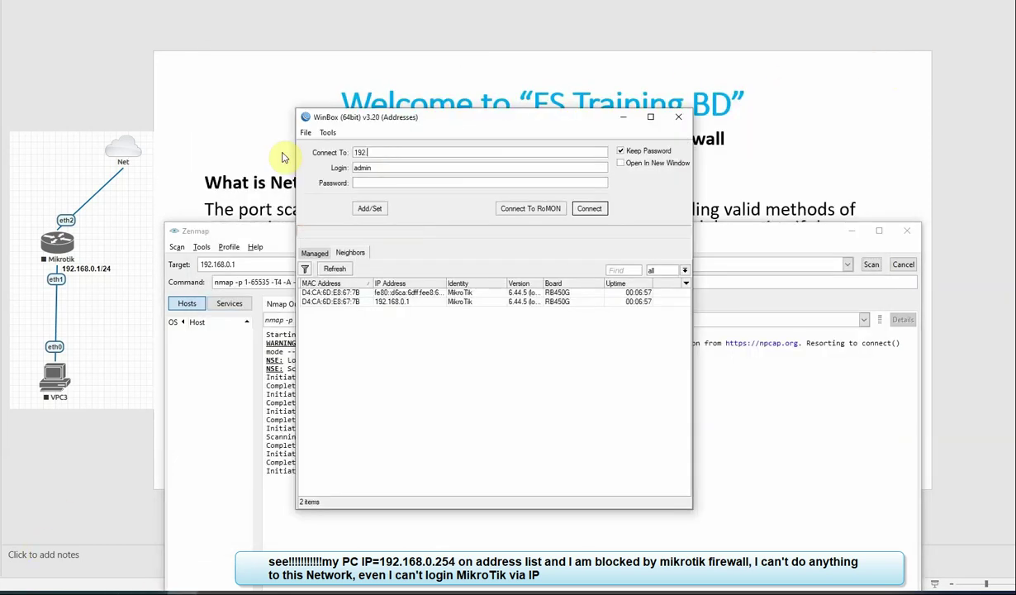
type("92.168.0.1")
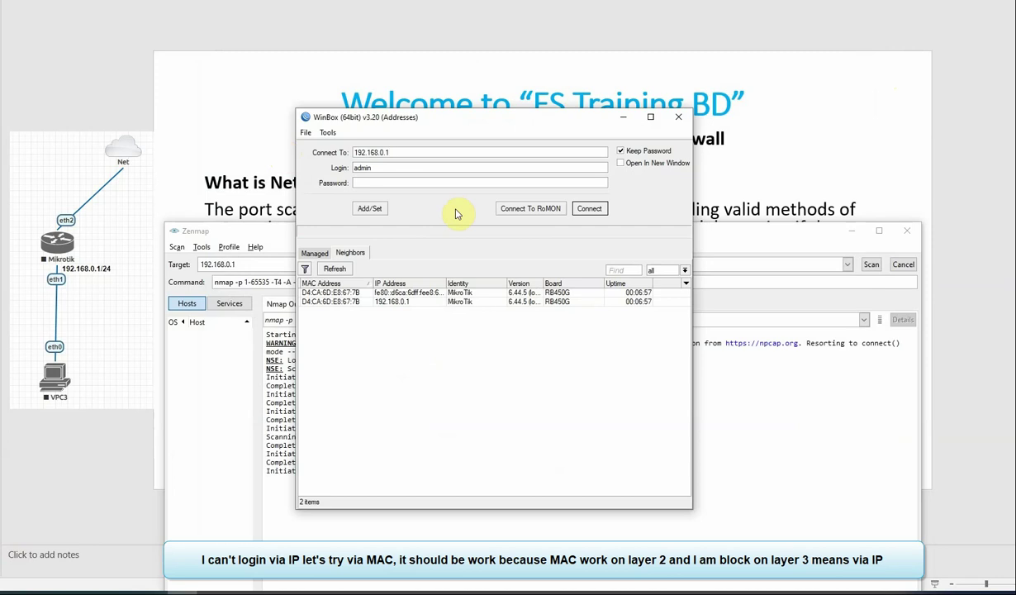
left_click(589, 215)
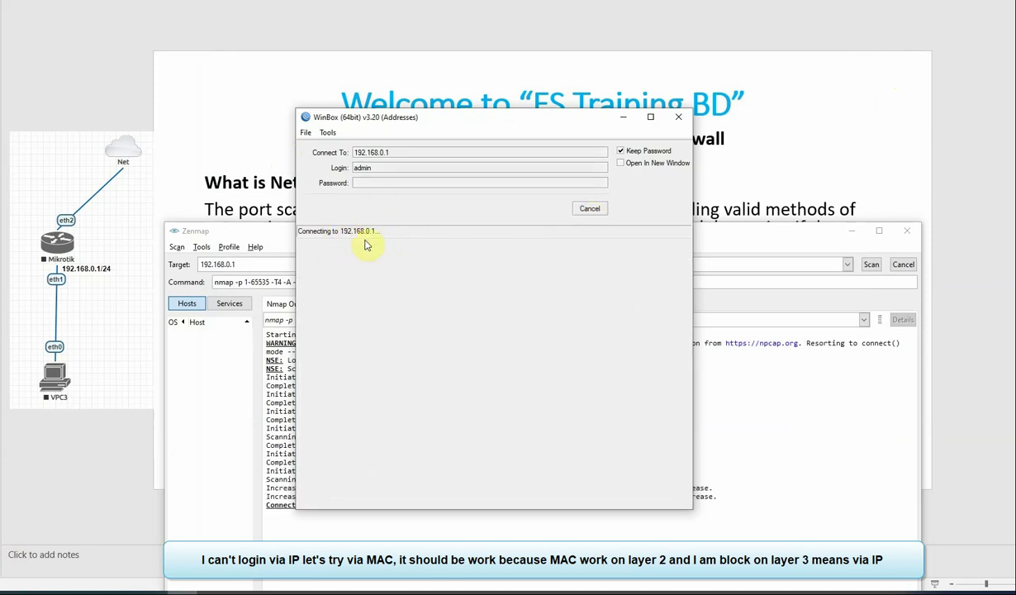
left_click(592, 210)
left_click(334, 301)
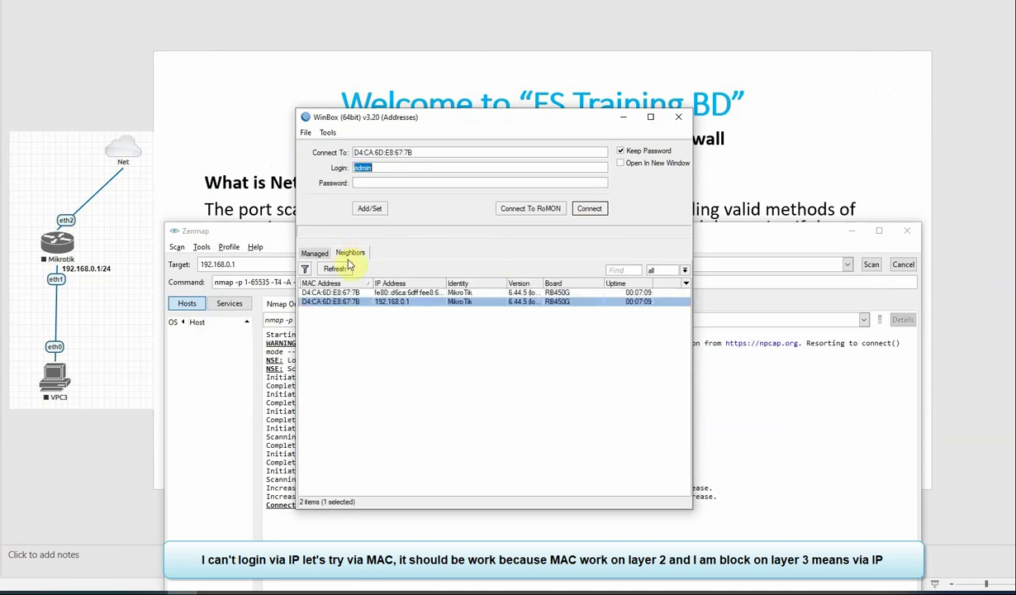
left_click(335, 269)
Log in over MAC and display the firewall filter rules with their counters.
left_click(589, 209)
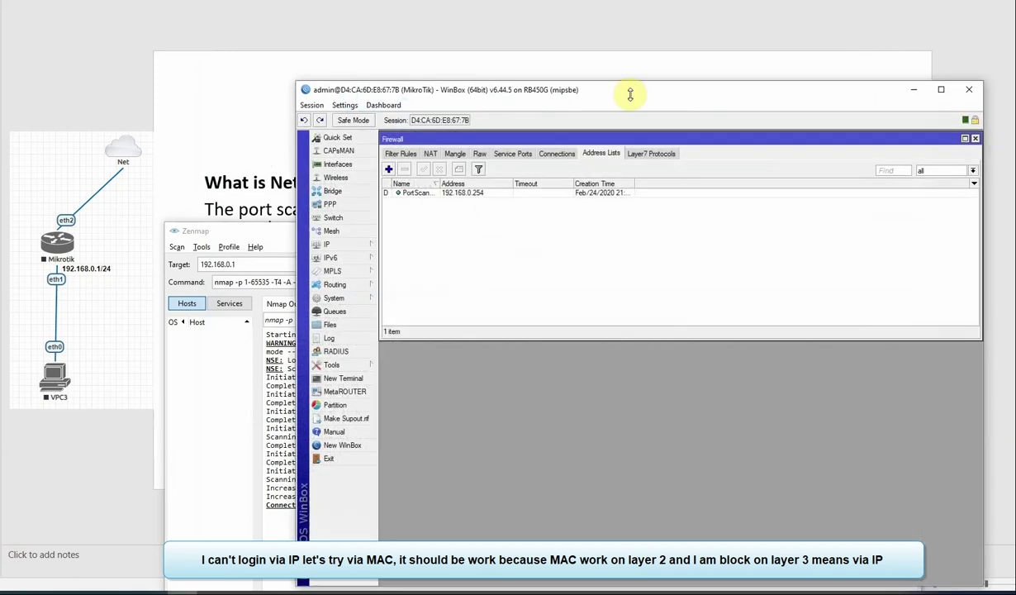
left_click_drag(629, 94, 517, 112)
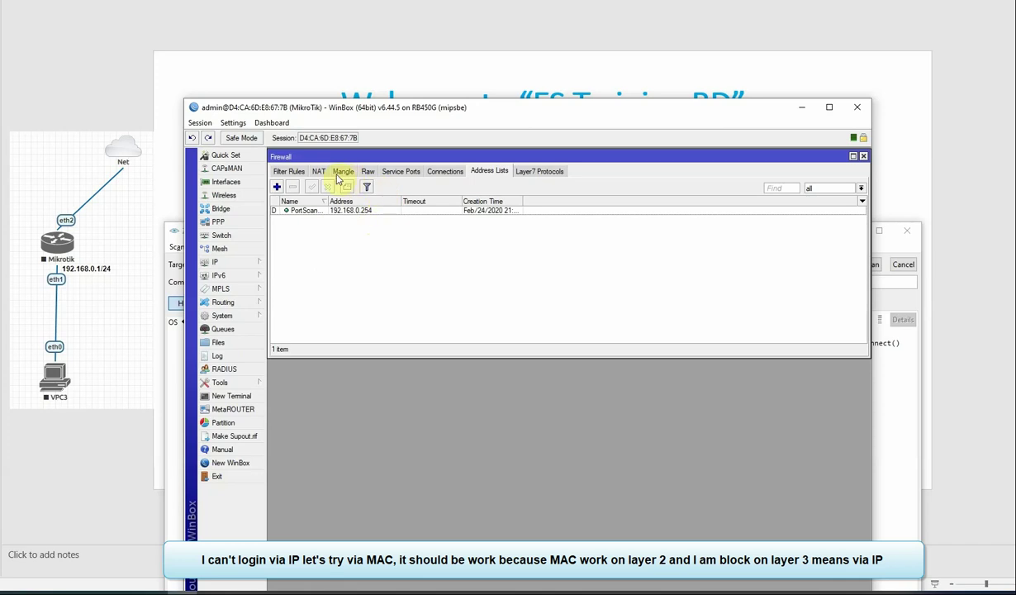
left_click(289, 172)
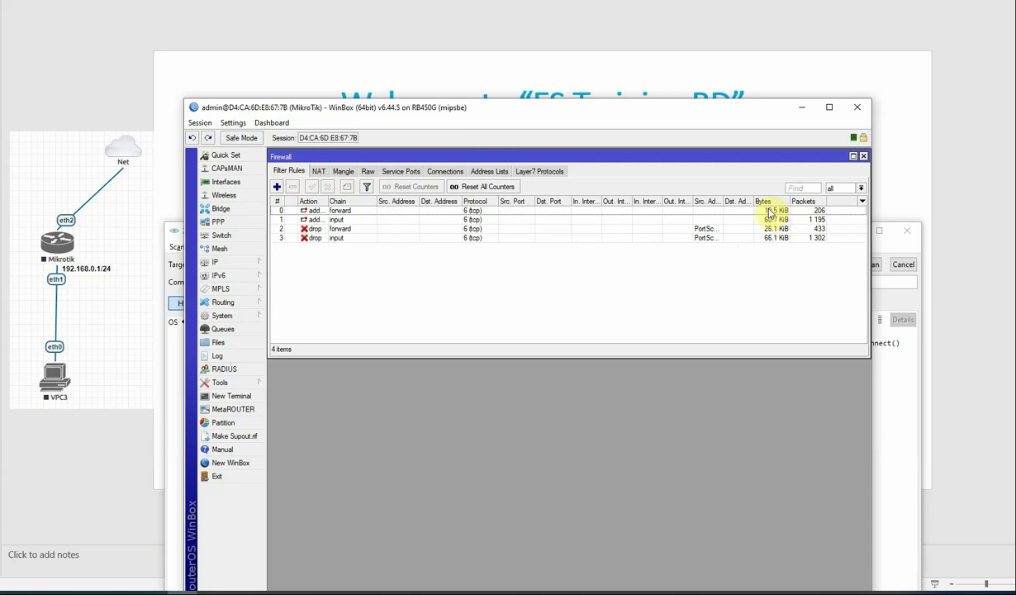
Rerun the Zenmap scan, which reports 192.168.0.1 down, and select the host-down lines.
left_click(888, 437)
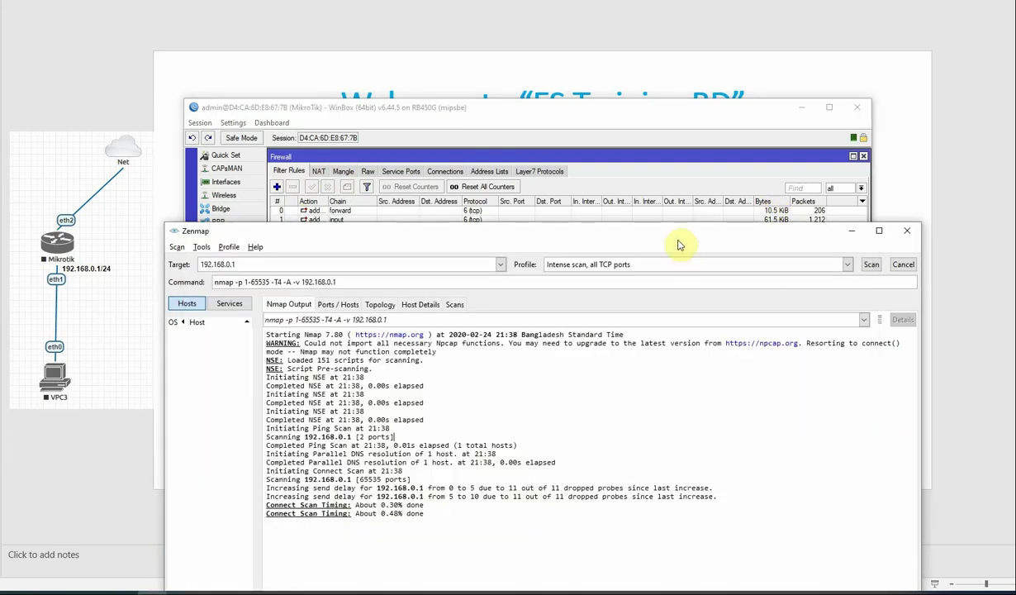
left_click_drag(679, 246, 698, 310)
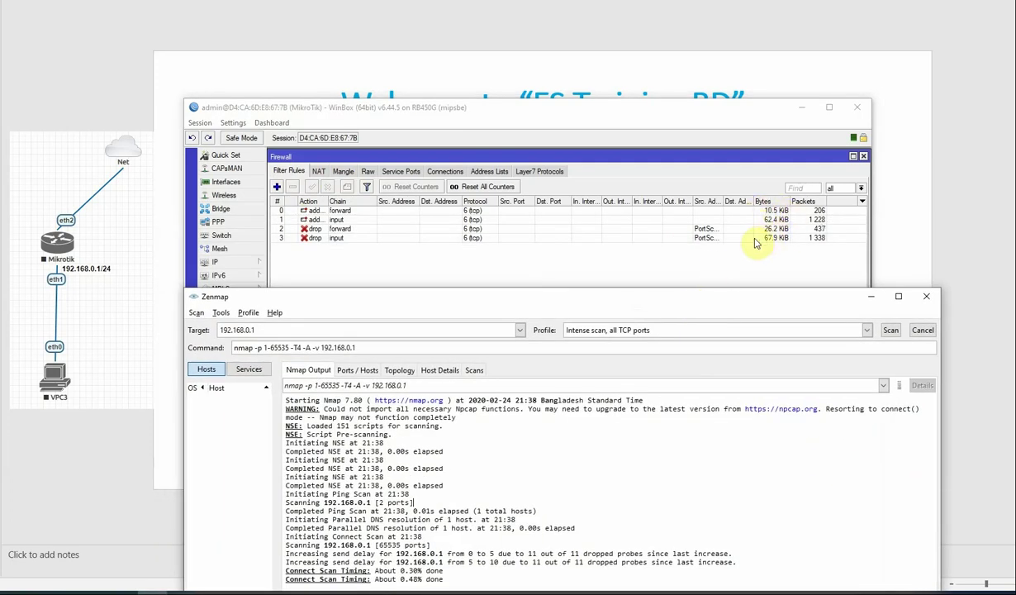
left_click(898, 336)
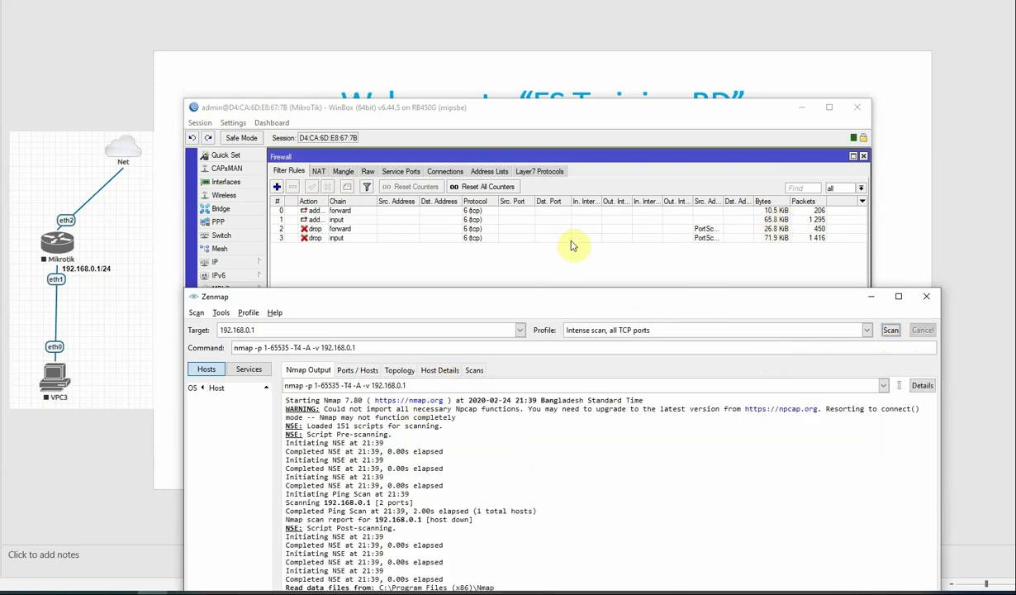
left_click_drag(529, 309, 514, 265)
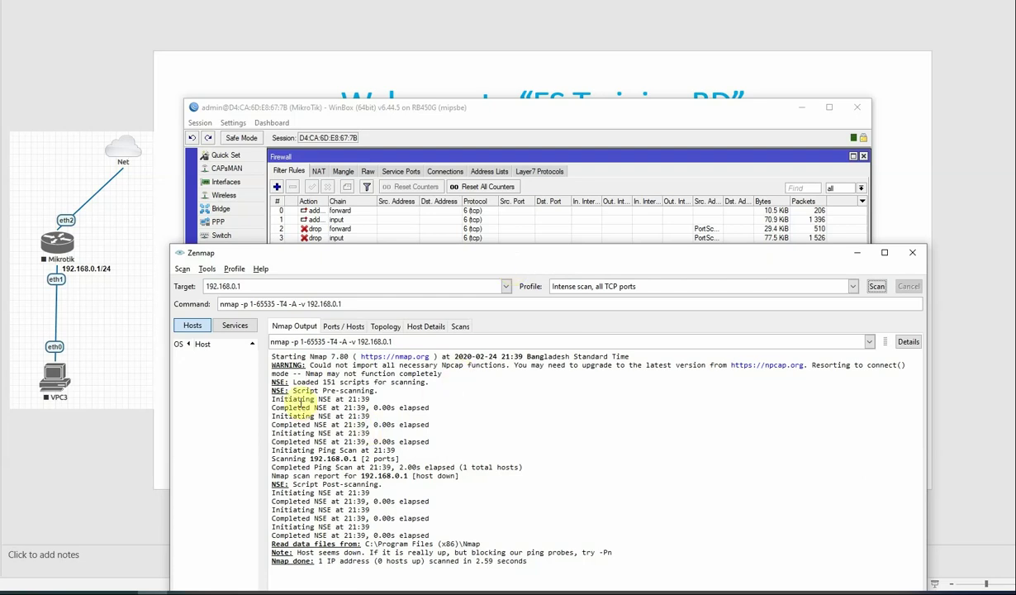
left_click_drag(303, 399, 462, 532)
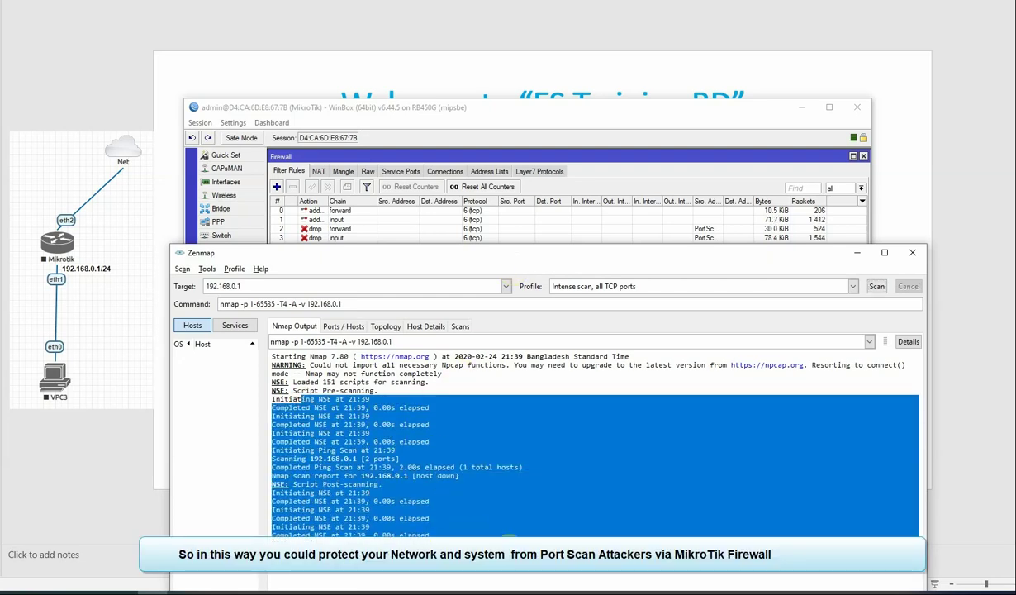
Minimize WinBox and Zenmap to reveal the How to Drop Port Scan Attacks slide.
left_click(337, 123)
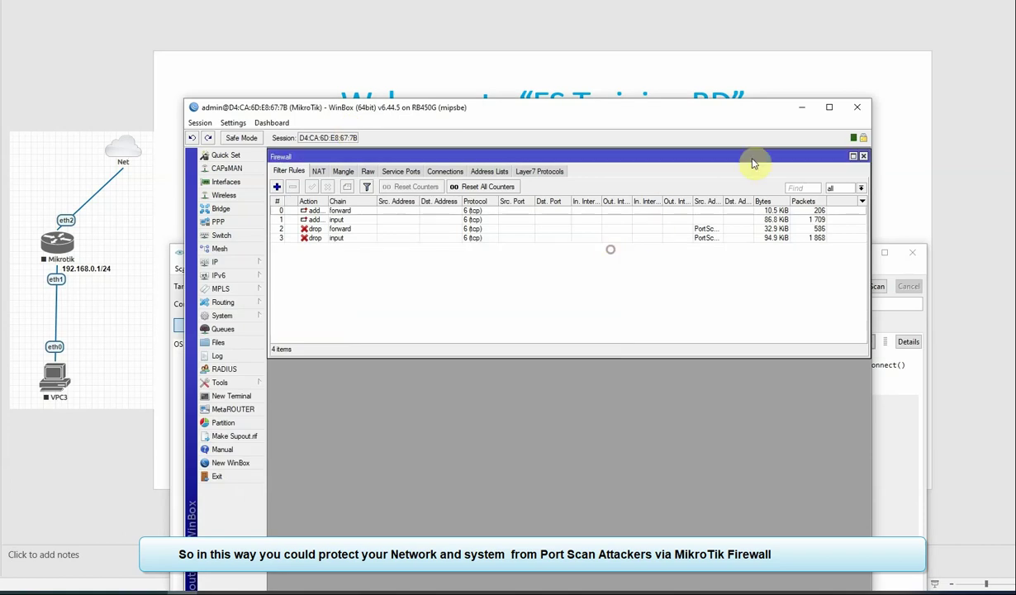
left_click(801, 107)
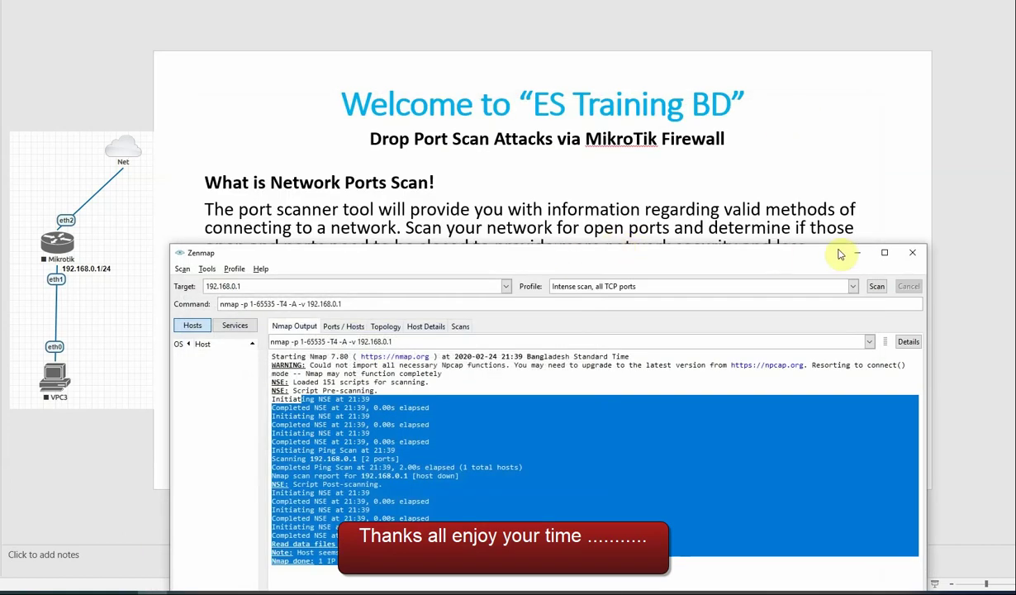
left_click(857, 252)
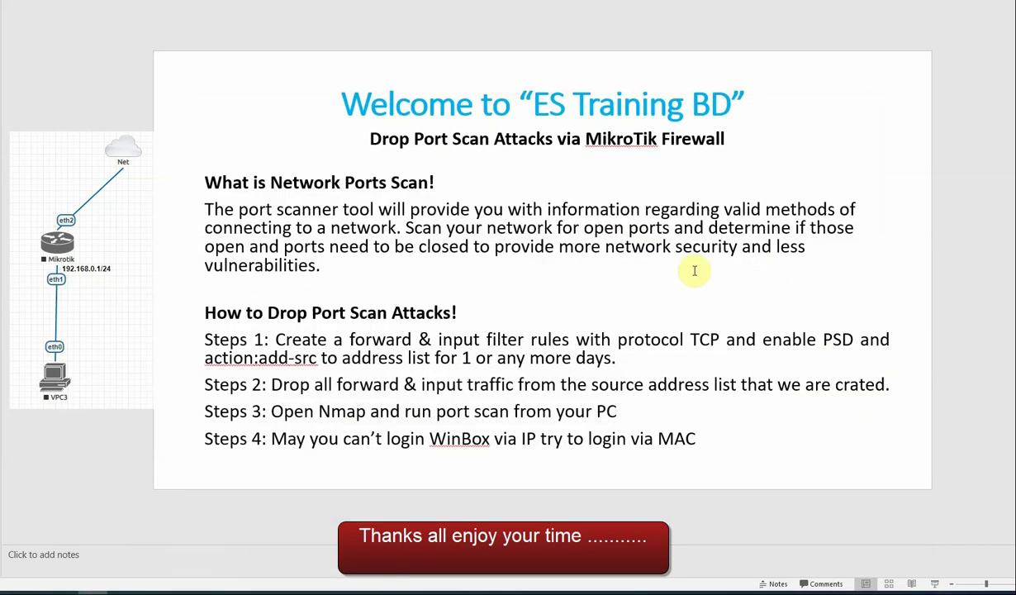